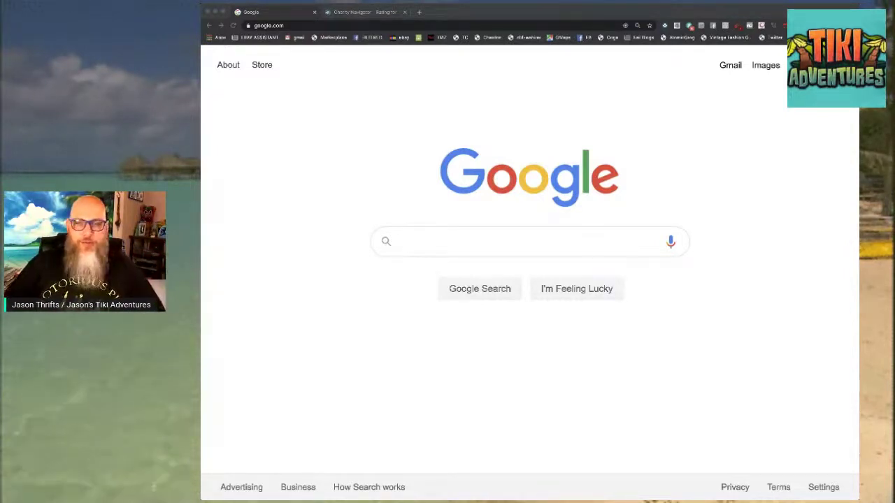
Step: Search Google for "Charity for ebay"
click(508, 242)
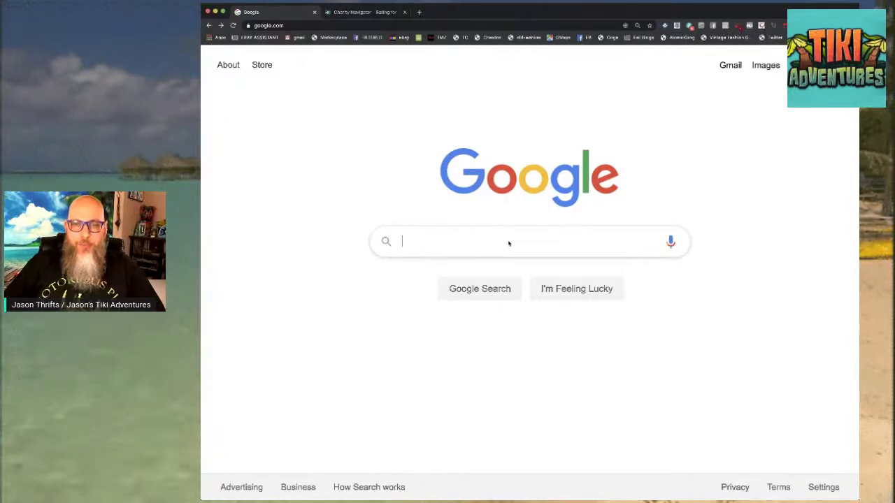
text(Cahri)
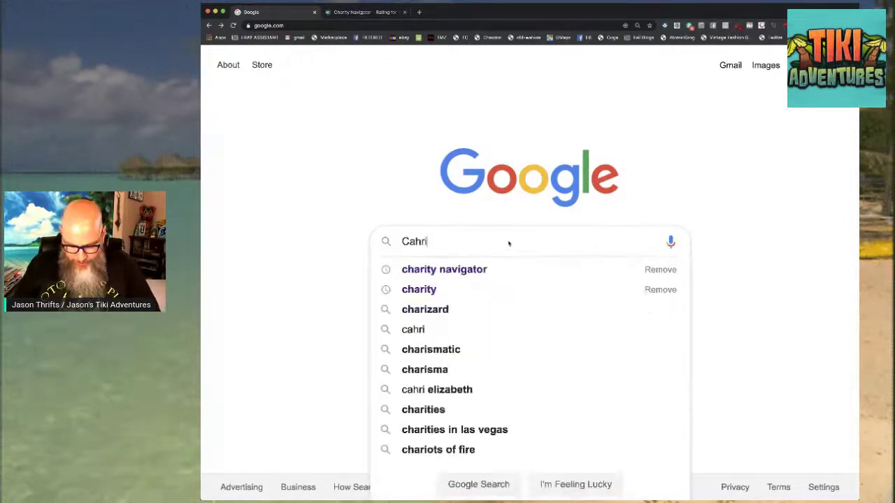
text(ty for ebay)
key(Return)
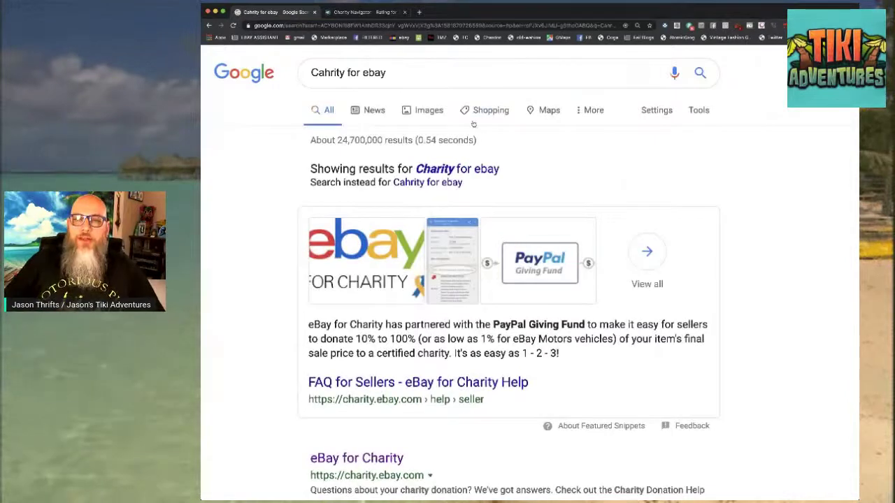
Step: Open the eBay for Charity site at charity.ebay.com from the search results
click(471, 168)
scroll(632, 258, down, 1)
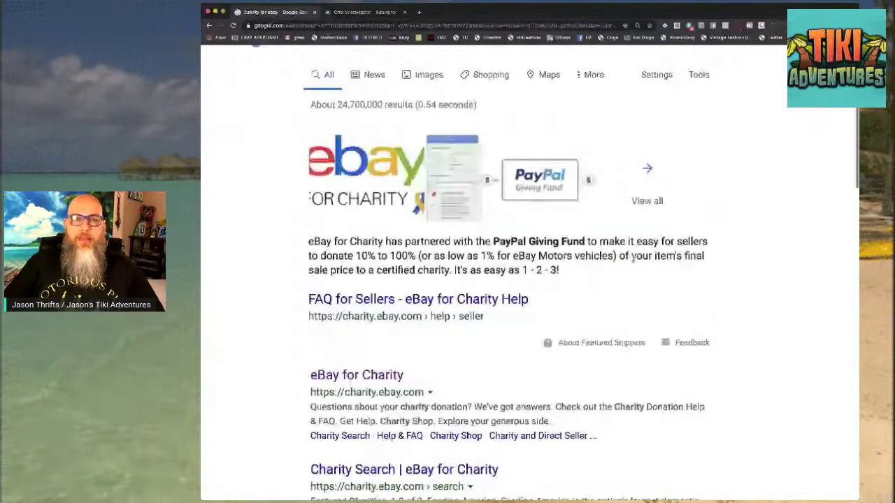
click(357, 374)
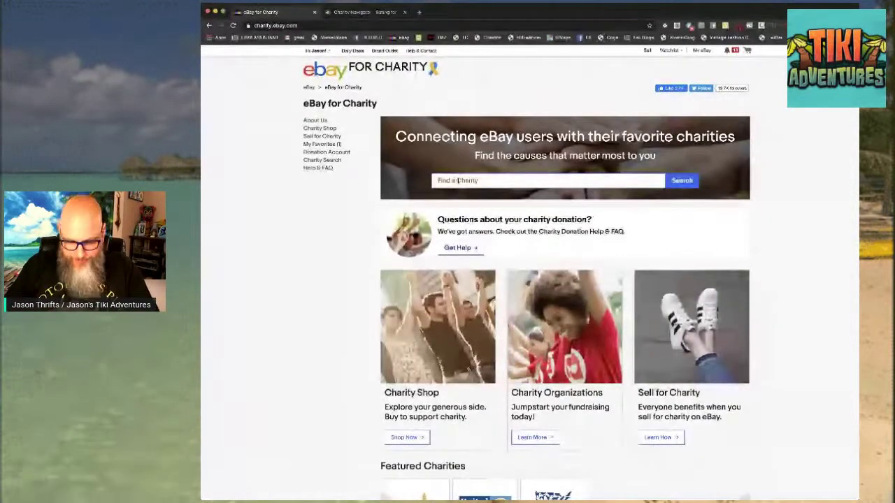
Step: Search the charities for "Jimmy V" and open The V Foundation for Cancer Research page
click(457, 180)
text(JimmyV)
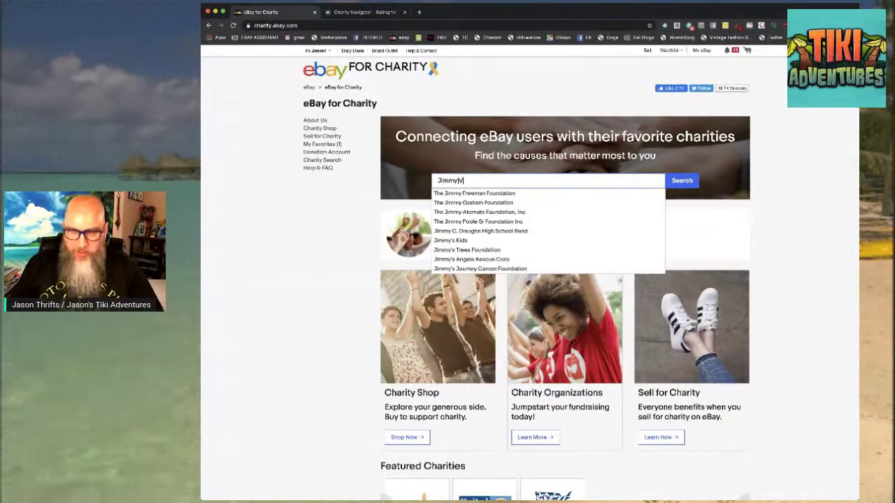
text(M)
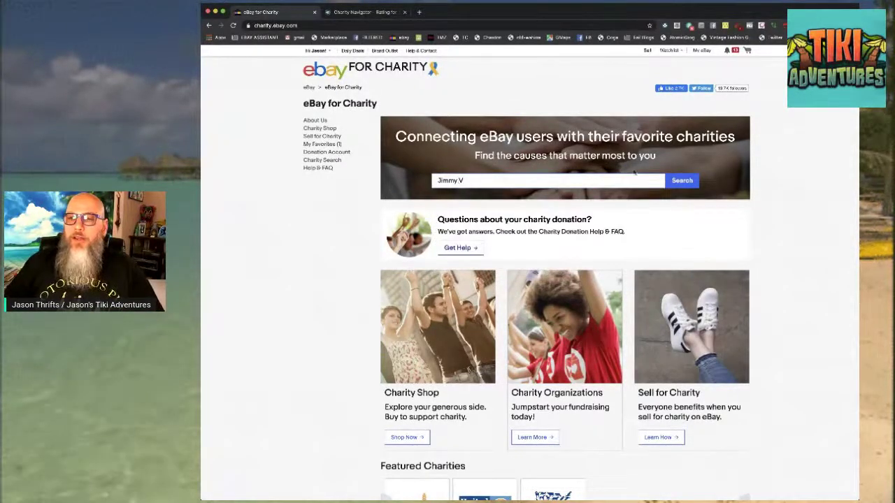
click(682, 180)
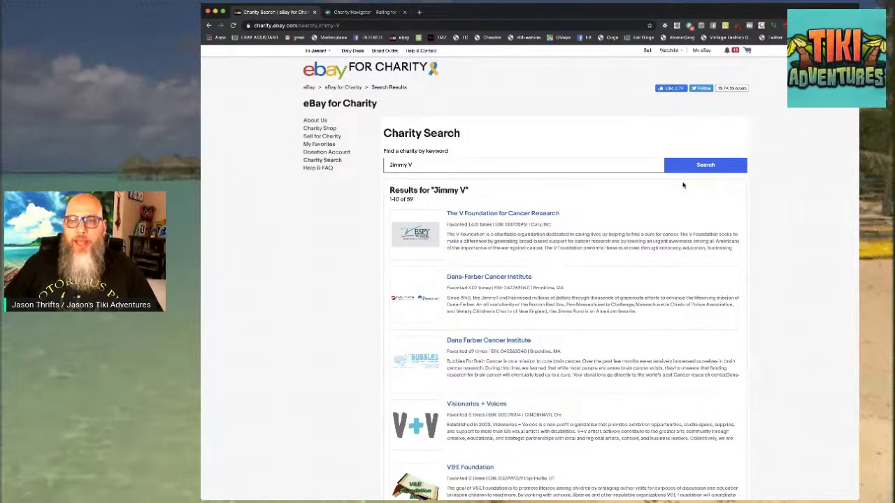
click(551, 213)
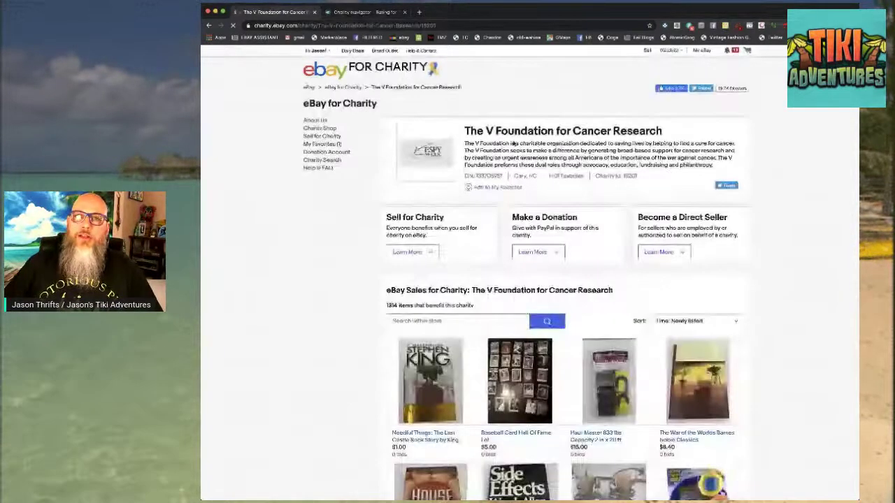
Step: Switch to Charity Navigator and examine The V Foundation's overall rating, score chart and financial performance metrics
click(374, 14)
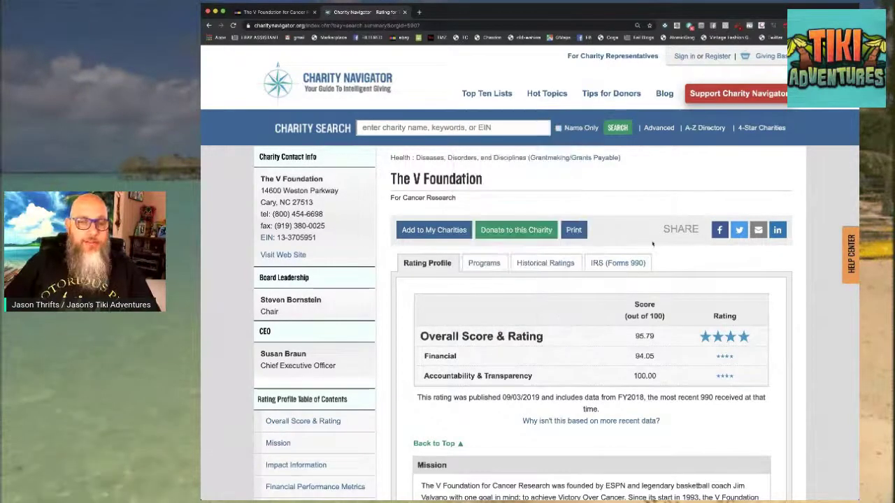
scroll(652, 244, down, 3)
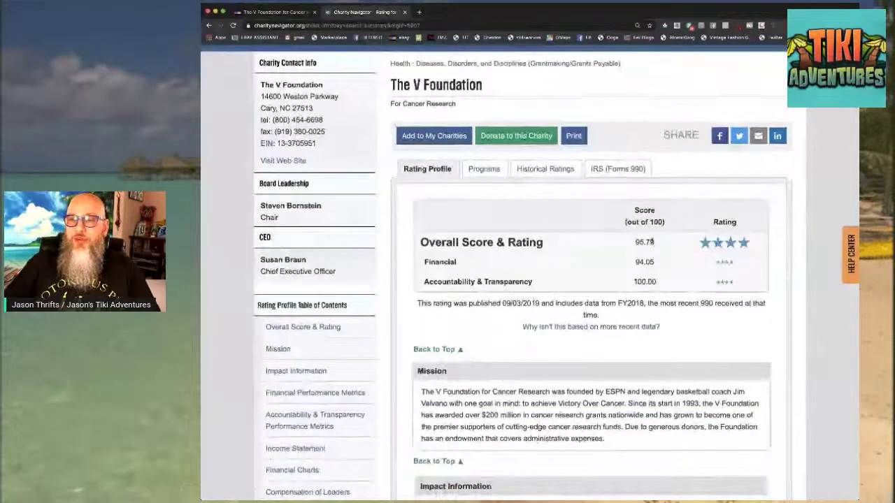
scroll(652, 242, down, 3)
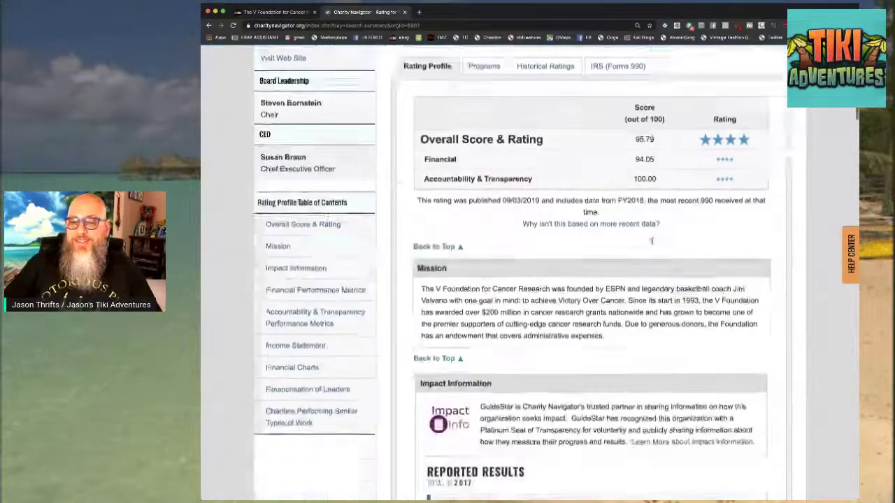
scroll(650, 240, down, 20)
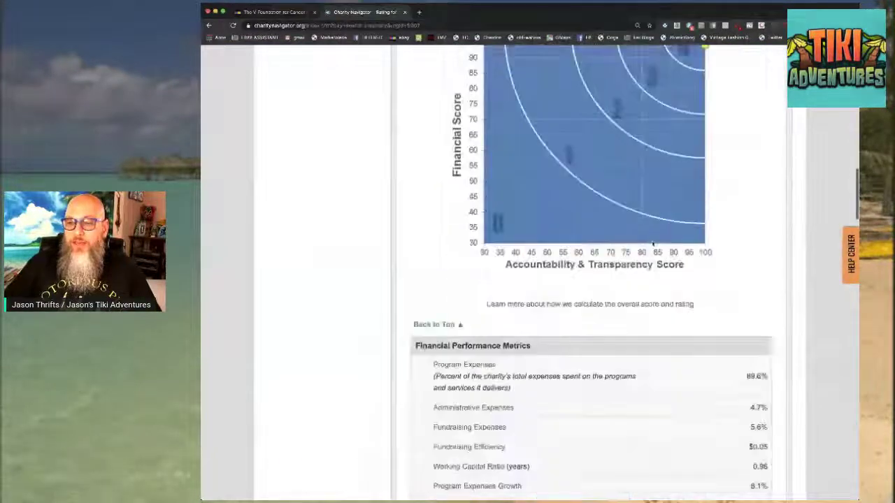
scroll(652, 243, down, 3)
scroll(670, 231, up, 3)
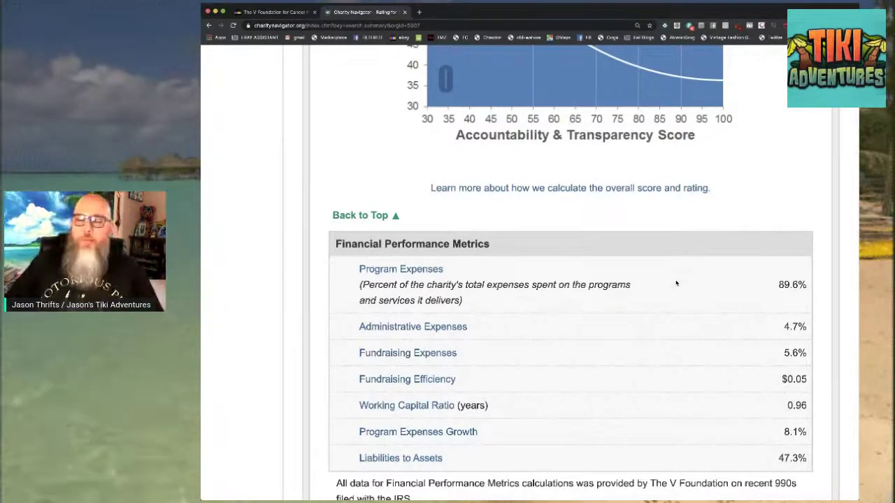
scroll(676, 283, up, 4)
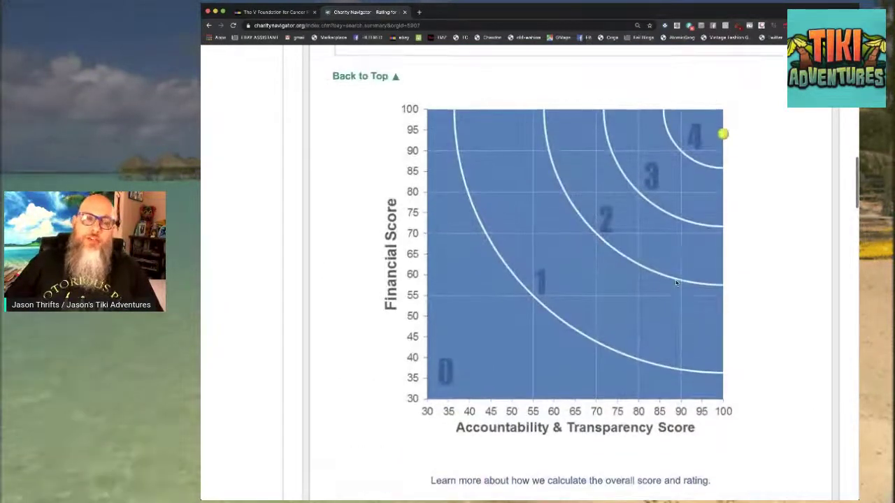
Step: Return to the eBay for Charity page and add The V Foundation for Cancer Research to the favorite charities
click(308, 14)
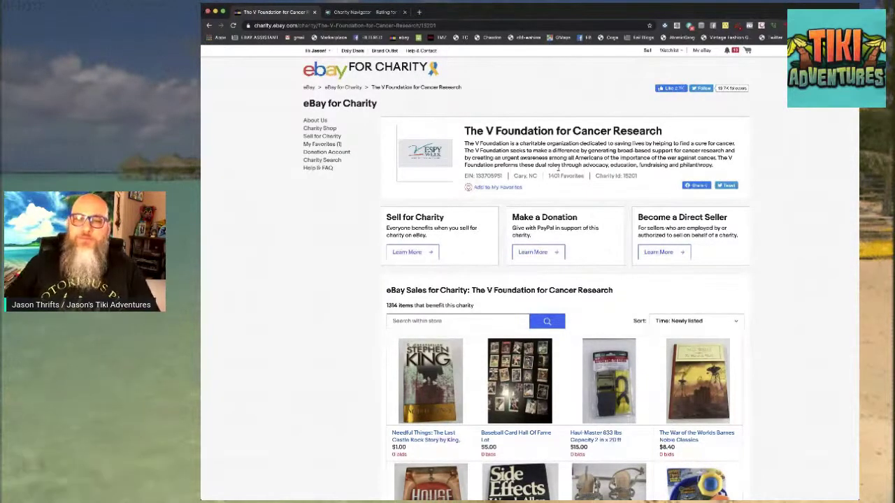
click(497, 187)
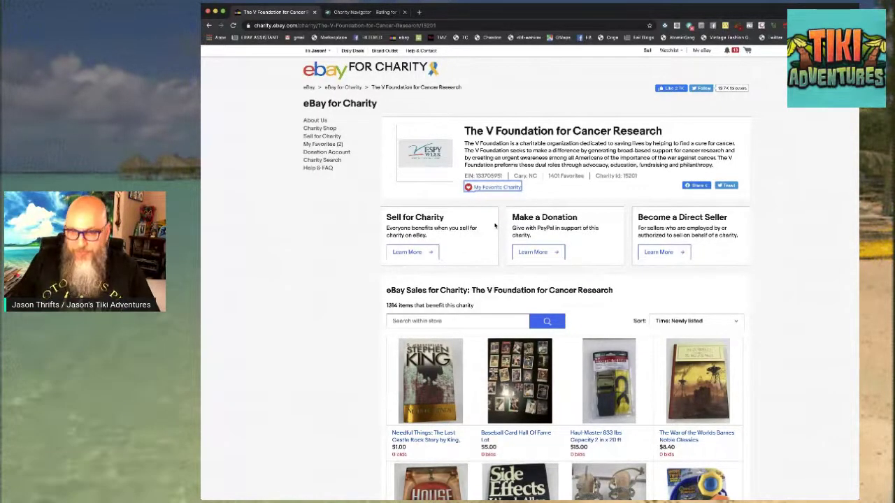
key(super+equal)
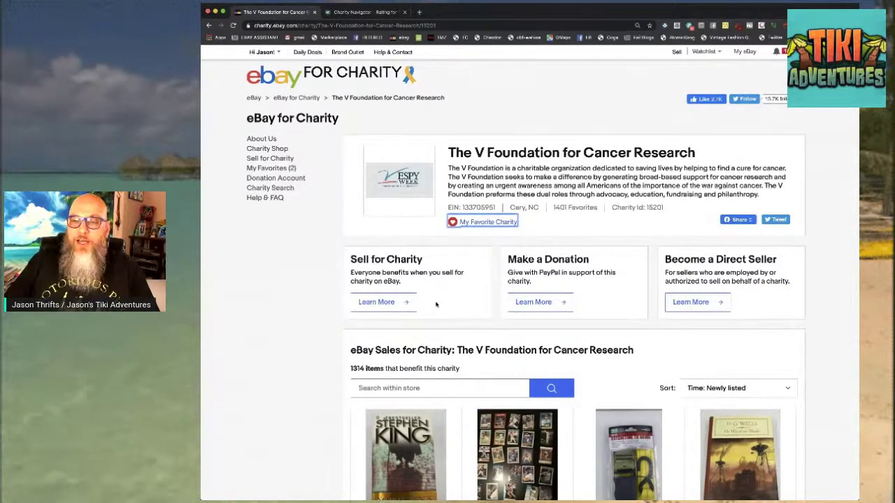
Step: Go from the charity's Sell for Charity option to eBay's selling area and sign in with the prefilled account credentials
click(383, 304)
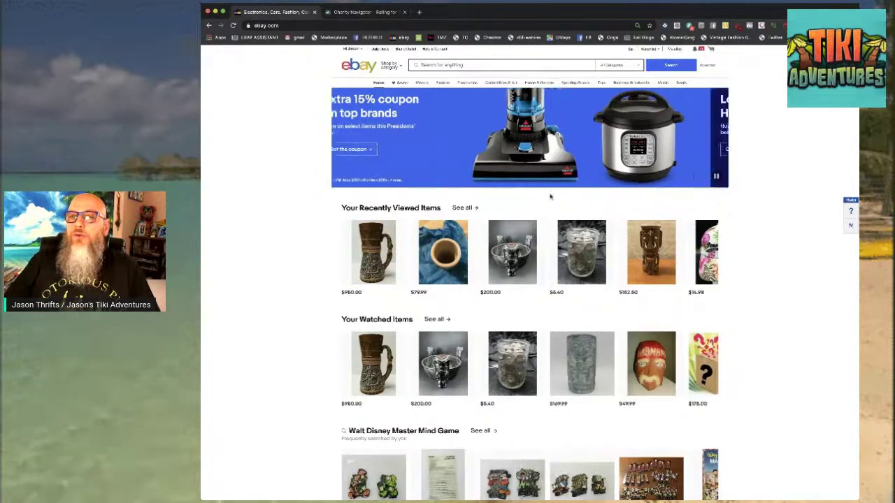
click(633, 50)
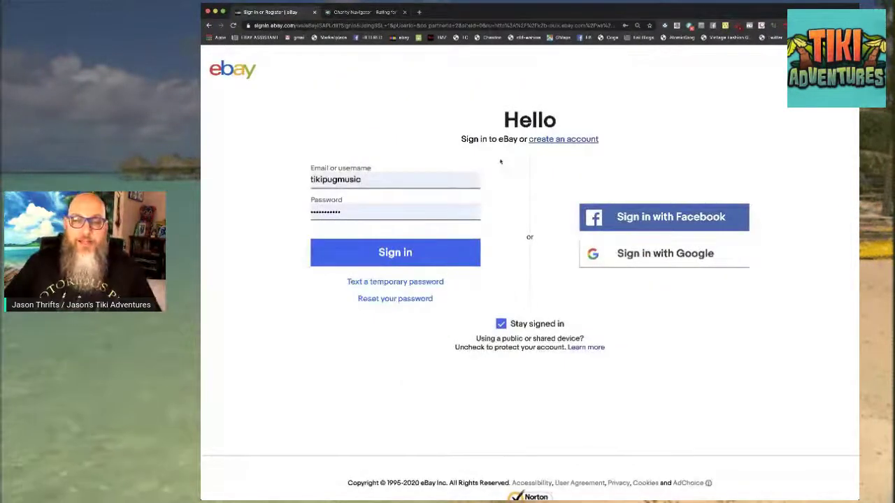
click(397, 253)
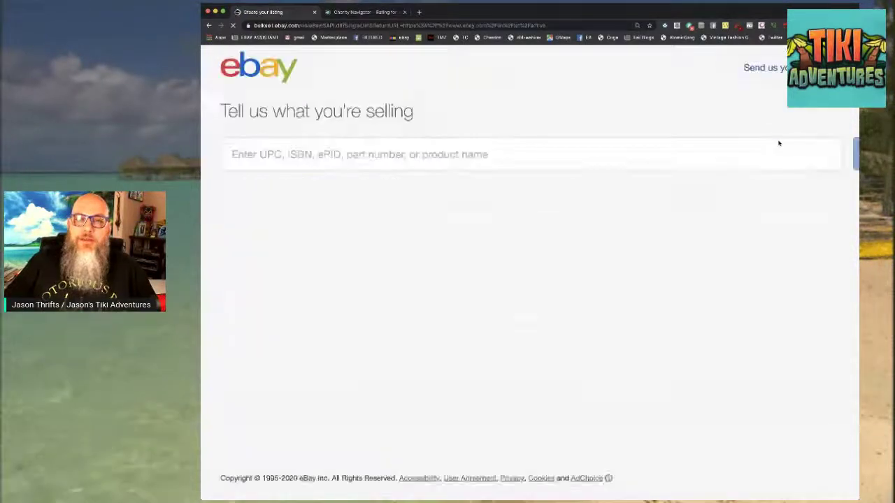
Step: Start a new listing for the product "Tiki Mug"
click(424, 149)
text(Tiki)
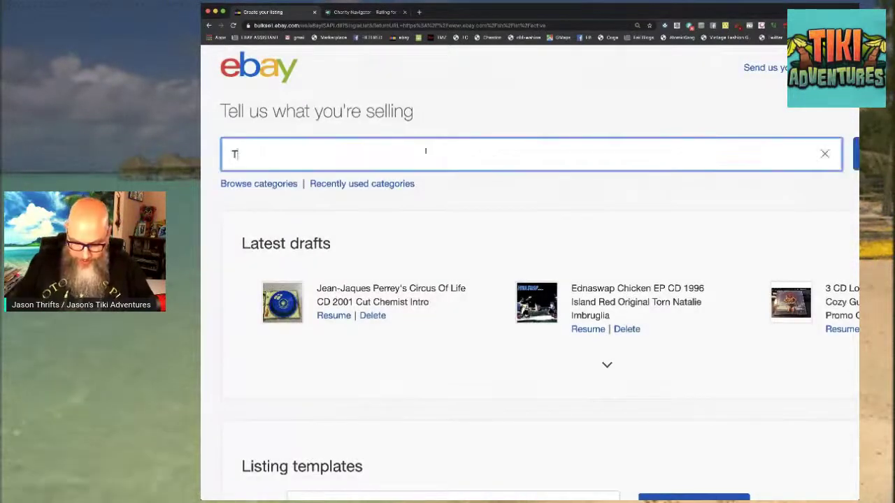
text( Mug)
key(Return)
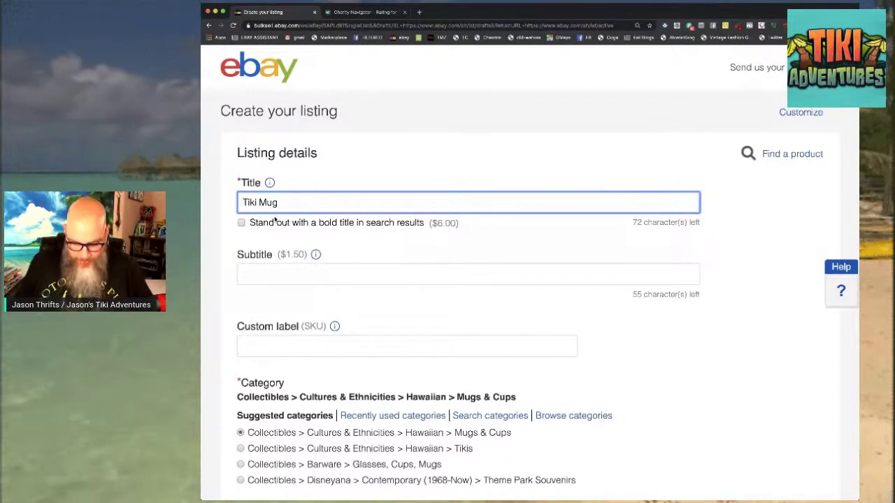
Step: Expand the listing title to "Den Of Sin #1 Tiki Mug Autographed", correcting the spelling of the last word
text(Dean)
key(BackSpace)
key(BackSpace)
key(BackSpace)
text(n )
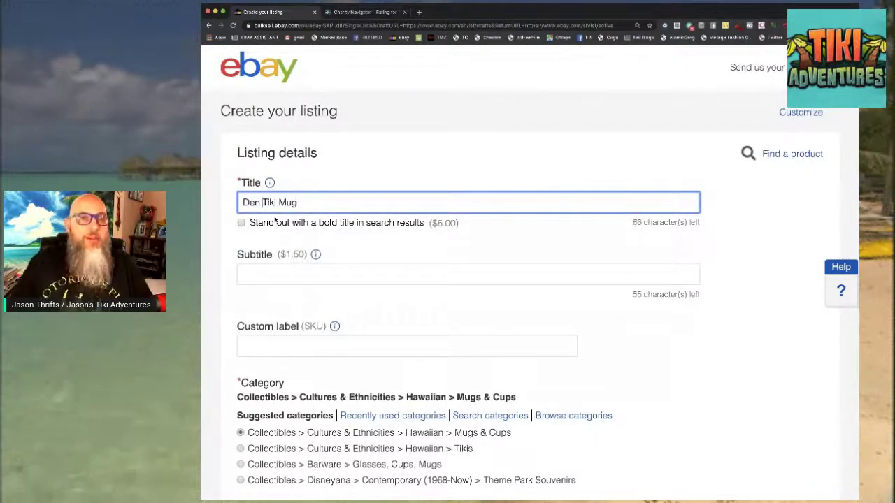
text(Of Sin )
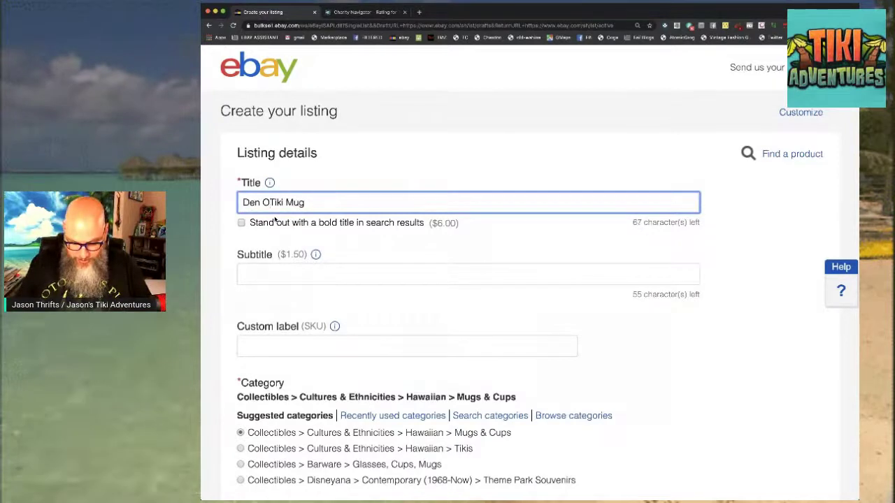
text(#1 Tiki Mug Aut)
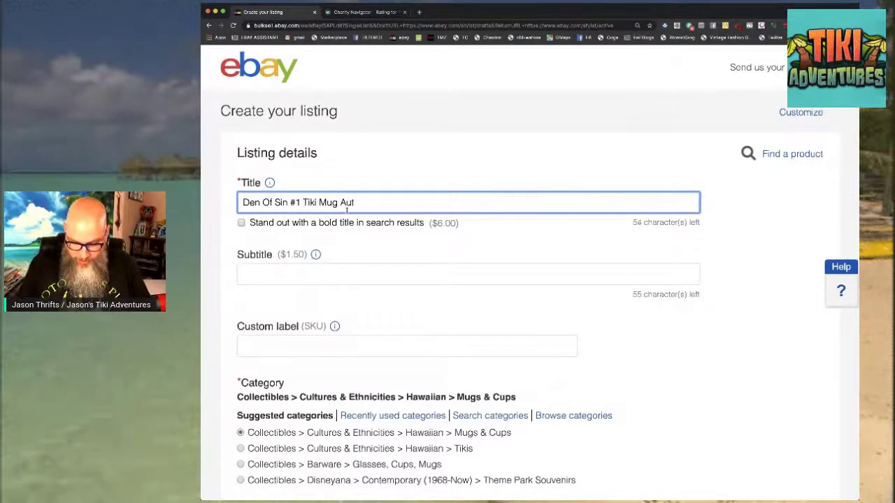
text(ogrpahed)
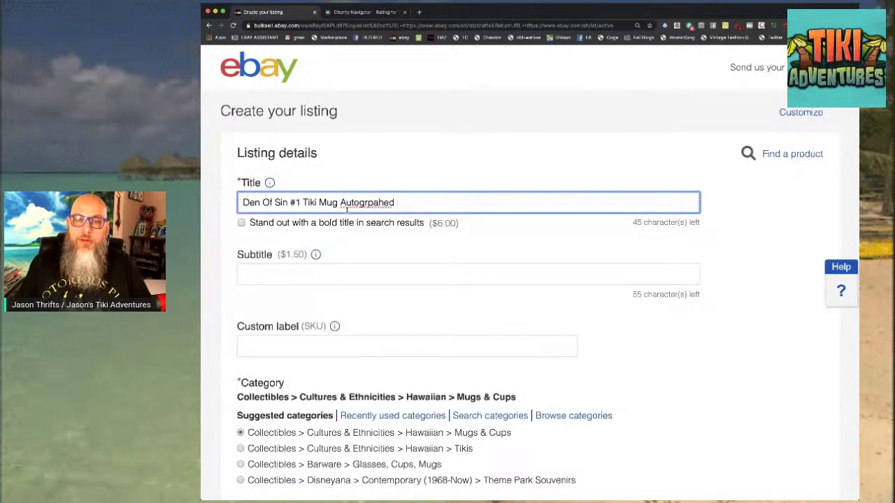
right_click(338, 208)
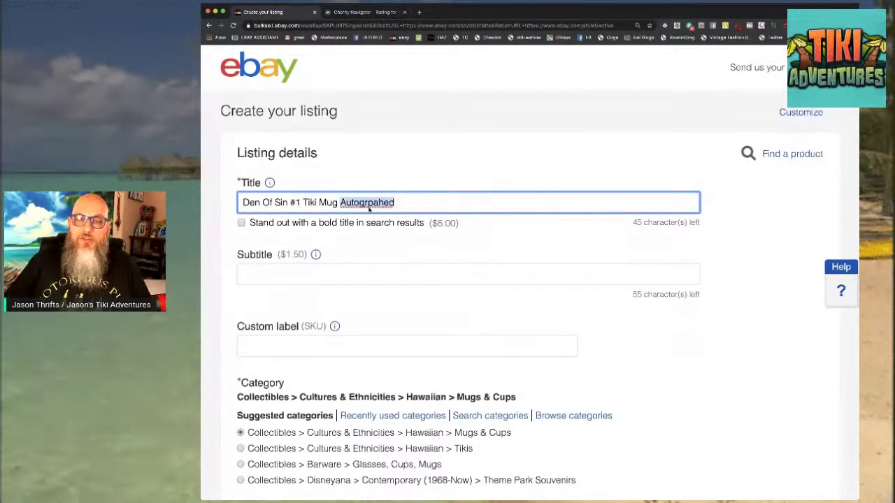
Step: Append the two artists' names and "For Charity" to the end of the listing title
click(424, 203)
text(Doug Horne)
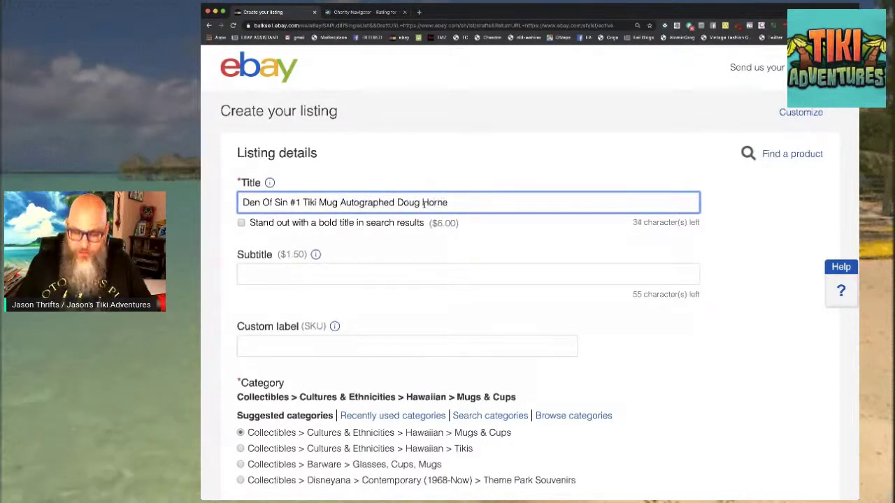
text( John Mulder)
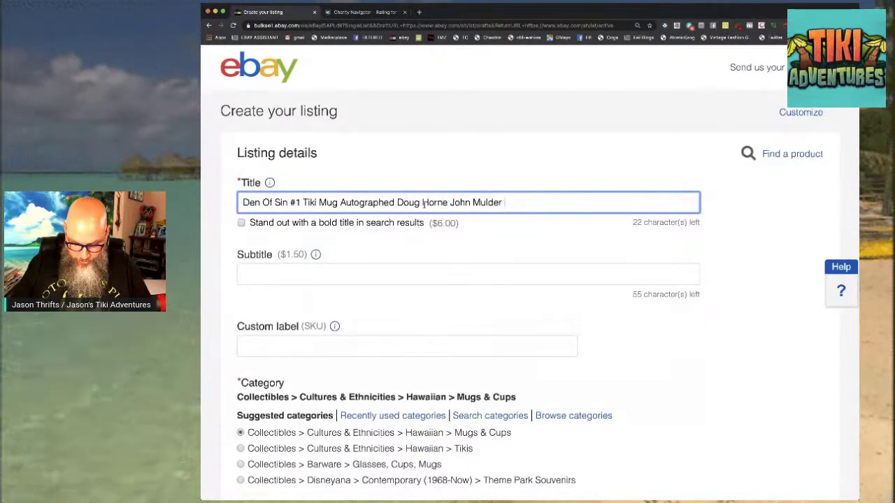
text(For Cahirtuy)
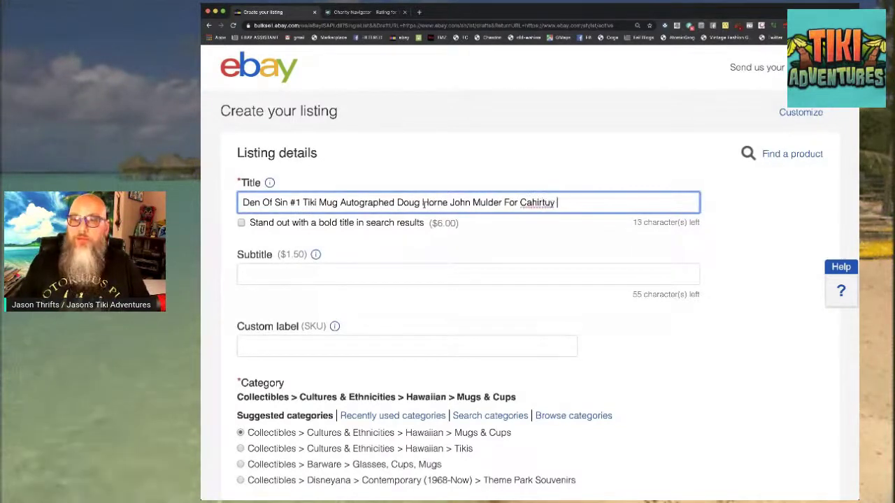
key(BackSpace)
key(BackSpace)
key(BackSpace)
key(BackSpace)
key(BackSpace)
key(BackSpace)
key(BackSpace)
key(BackSpace)
text(harity)
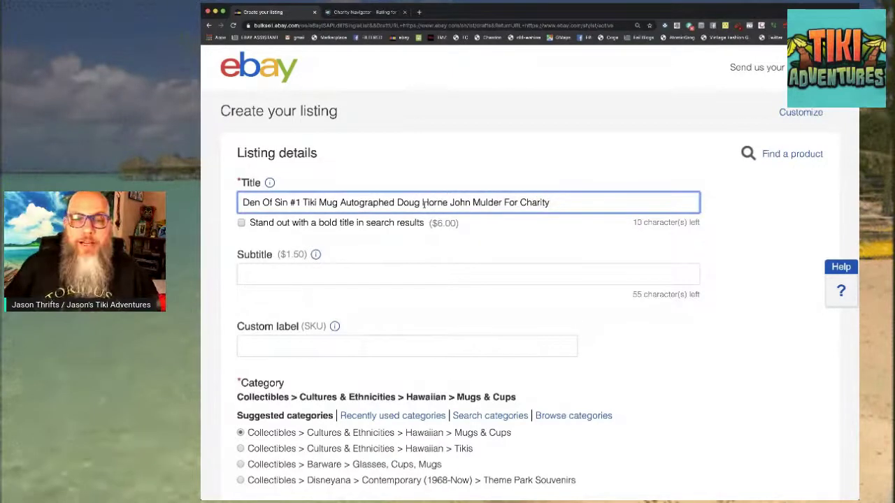
Step: Insert "Devil" before "Tiki Mug" in the listing title and change the mug's number to #001
click(303, 202)
text(Devil)
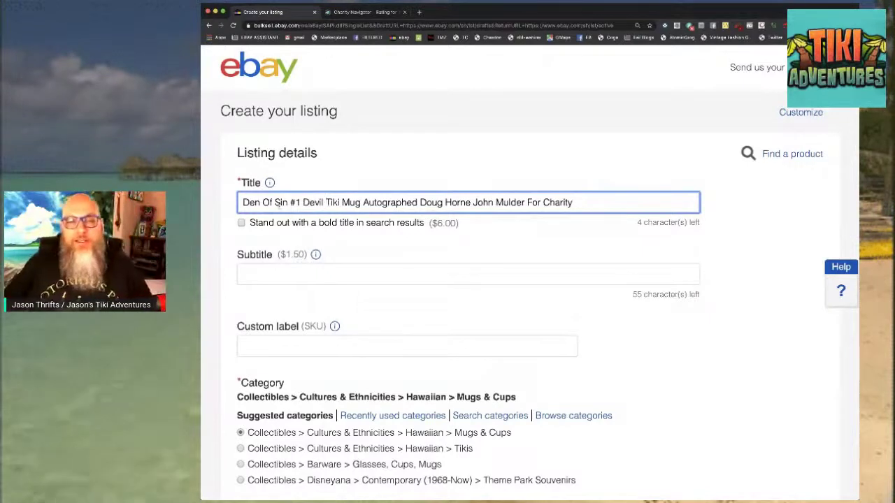
text(00)
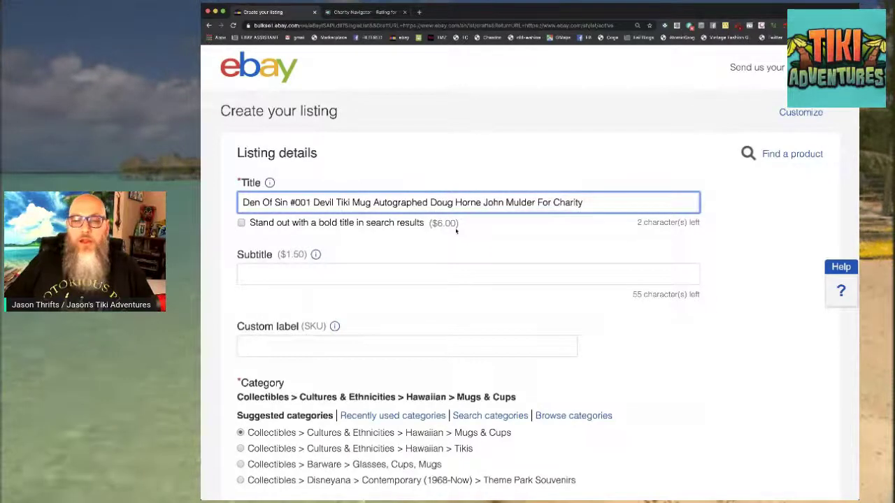
Step: Set the store categories to "Tiki / Hawaiian / Polynesian" with the subcategory "Ceramics"
scroll(456, 231, down, 5)
click(371, 266)
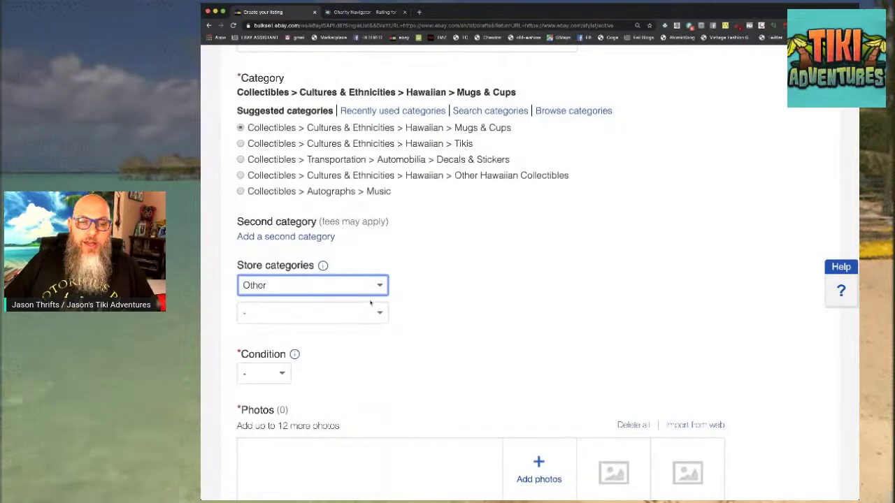
click(372, 315)
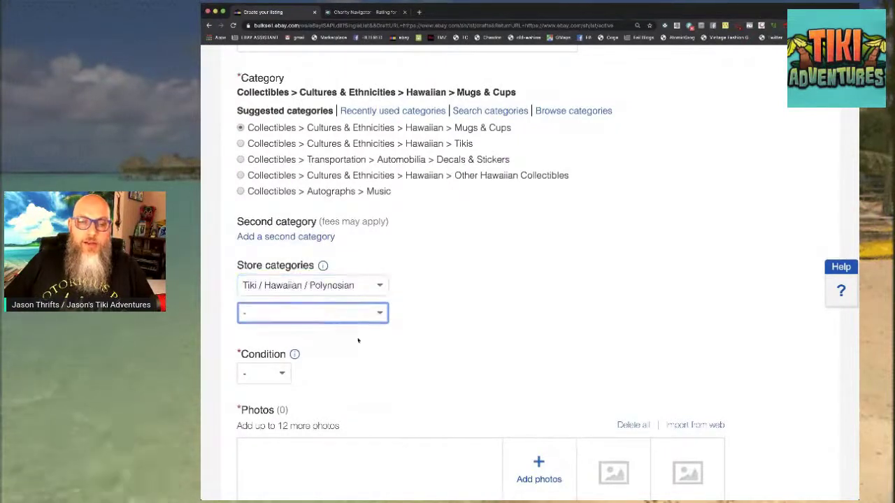
click(346, 389)
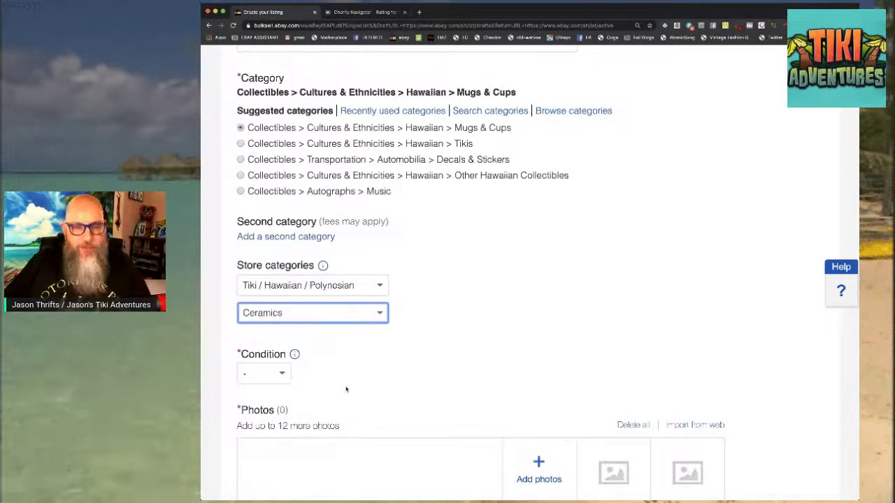
Step: Set the item's condition to New and add the tiki mug photos to the listing
scroll(329, 350, down, 3)
click(285, 268)
click(275, 289)
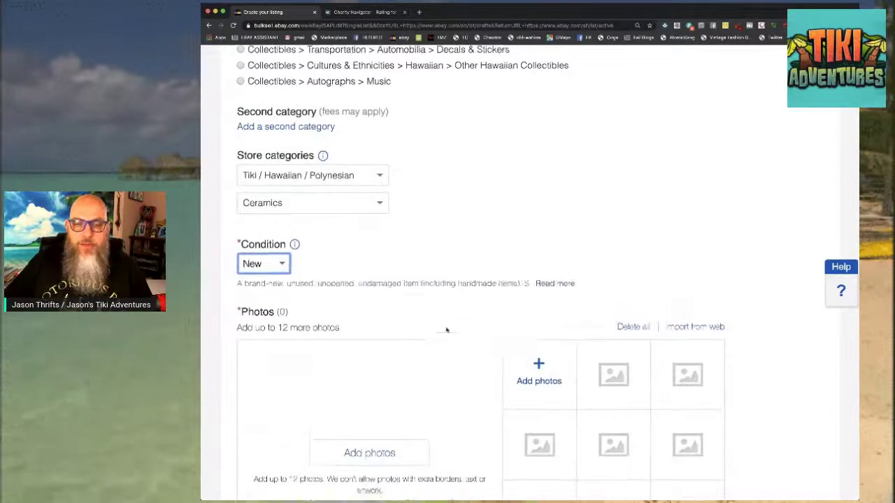
scroll(417, 301, down, 4)
click(410, 301)
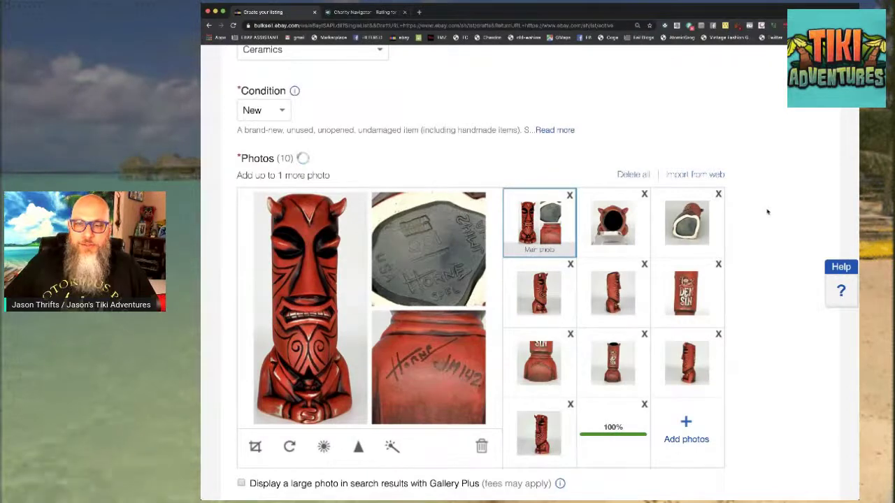
Step: In the item specifics, set Handmade to Yes and Country/Region of Manufacture to United States
scroll(767, 211, down, 5)
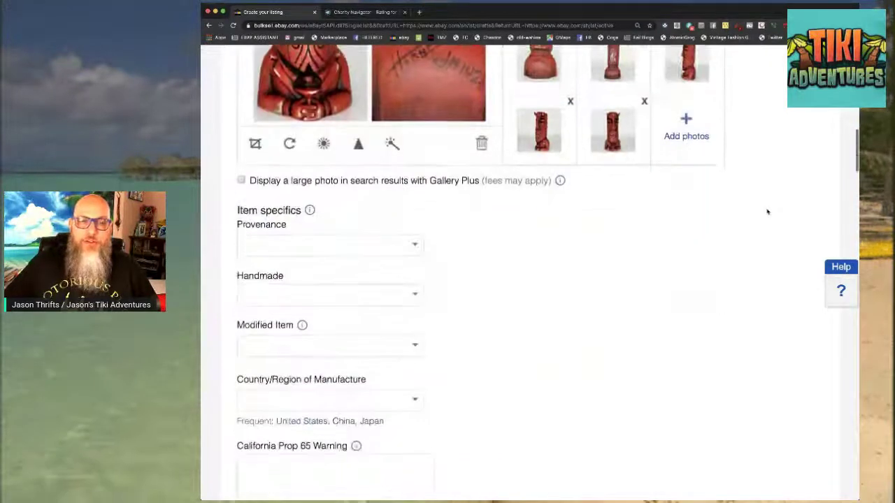
click(415, 240)
click(443, 250)
scroll(442, 281, down, 1)
click(415, 244)
click(381, 267)
scroll(461, 321, down, 1)
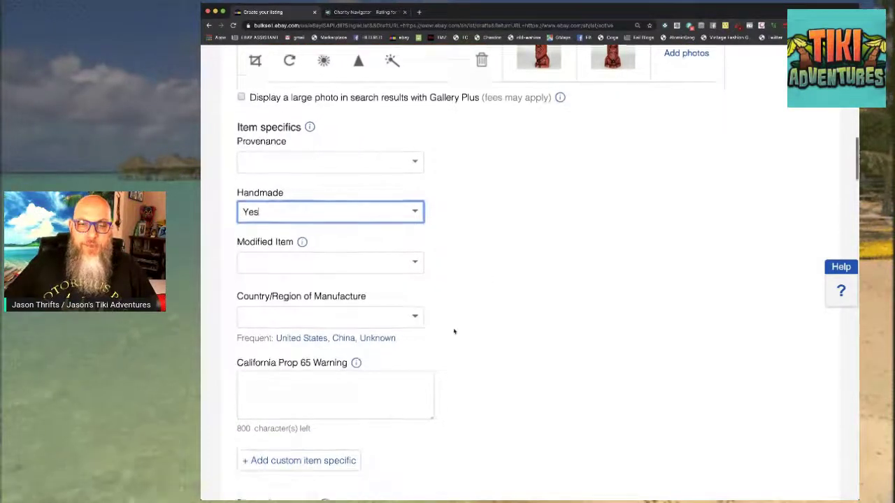
click(415, 292)
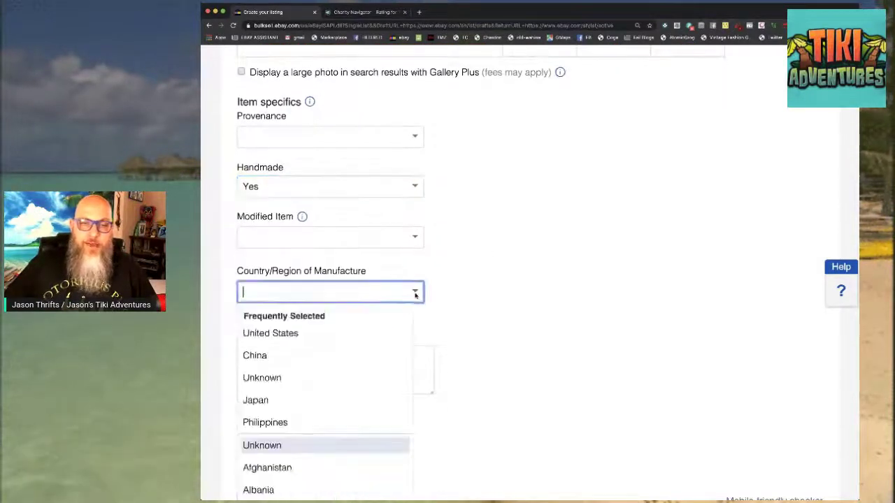
click(356, 333)
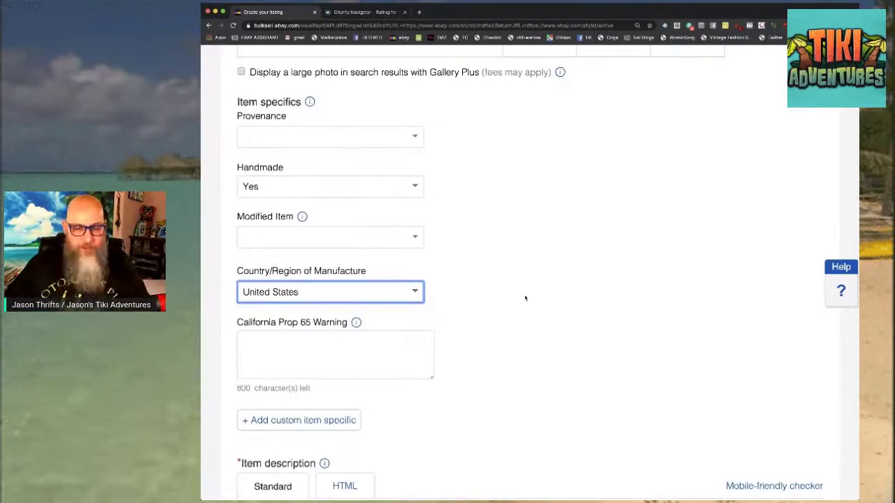
Step: Begin the item description with "Up for graps is the Den Of Sin"
scroll(525, 298, down, 3)
scroll(525, 298, down, 3)
click(525, 295)
text(Up frp gra)
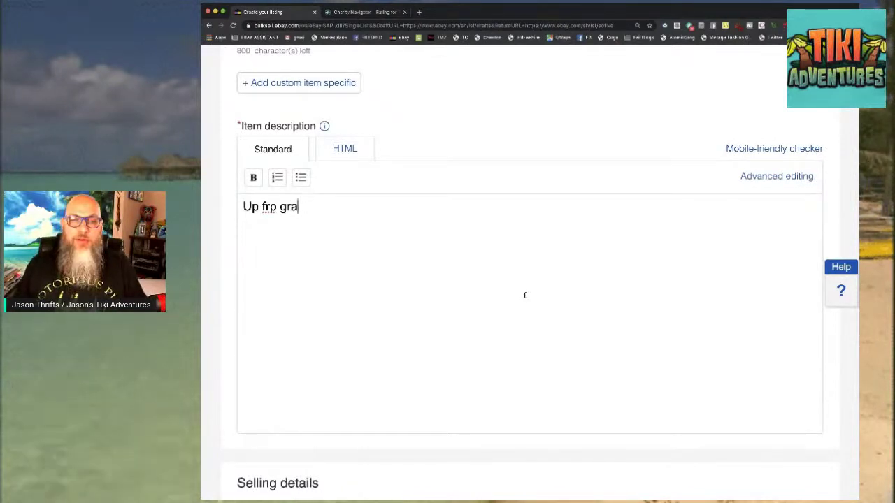
key(BackSpace)
key(BackSpace)
key(BackSpace)
key(BackSpace)
key(BackSpace)
key(BackSpace)
text(or gra)
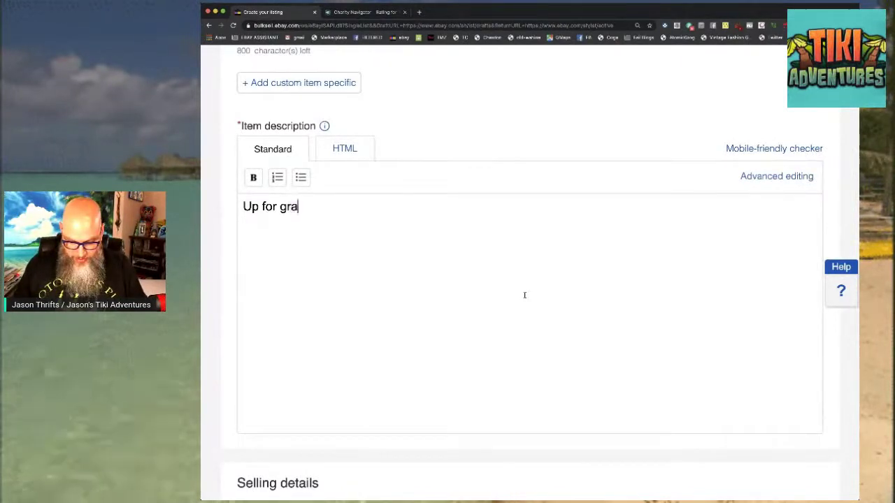
text(ps is the D)
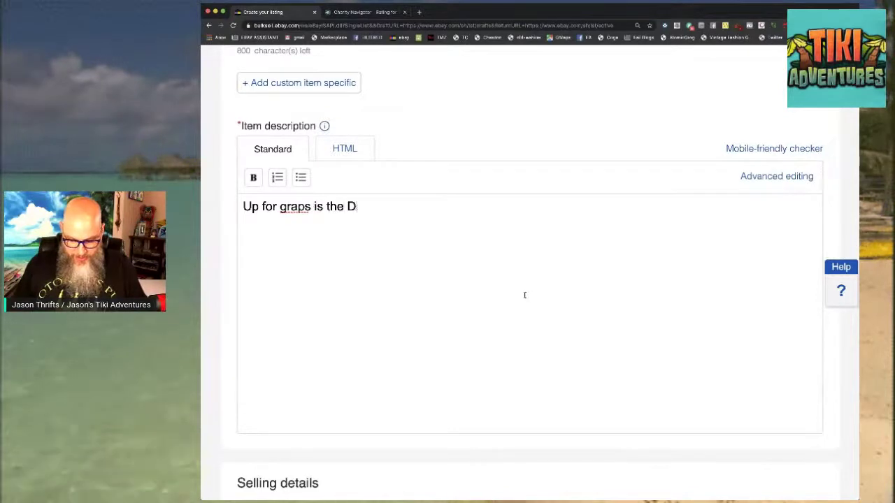
text(en Of Sin)
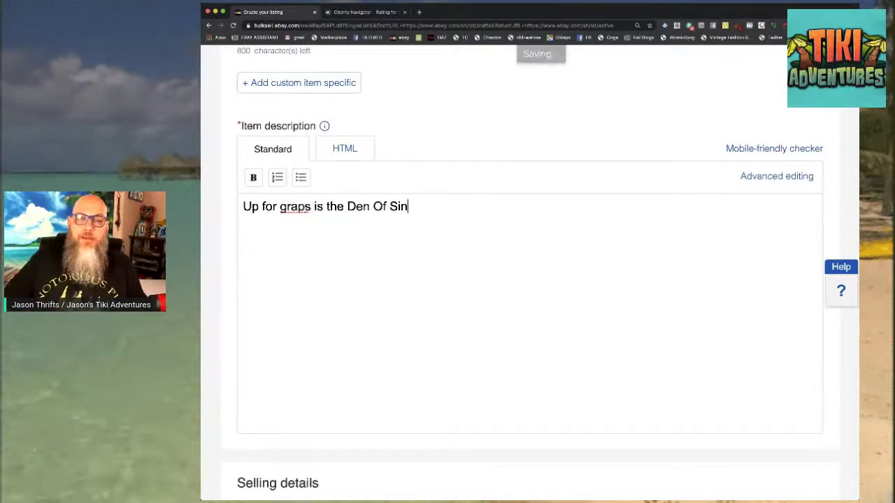
Step: Correct "graps" to "grabs" in the item description and complete its first line with "Tiki Mug #1"
click(304, 206)
key(BackSpace)
text(b)
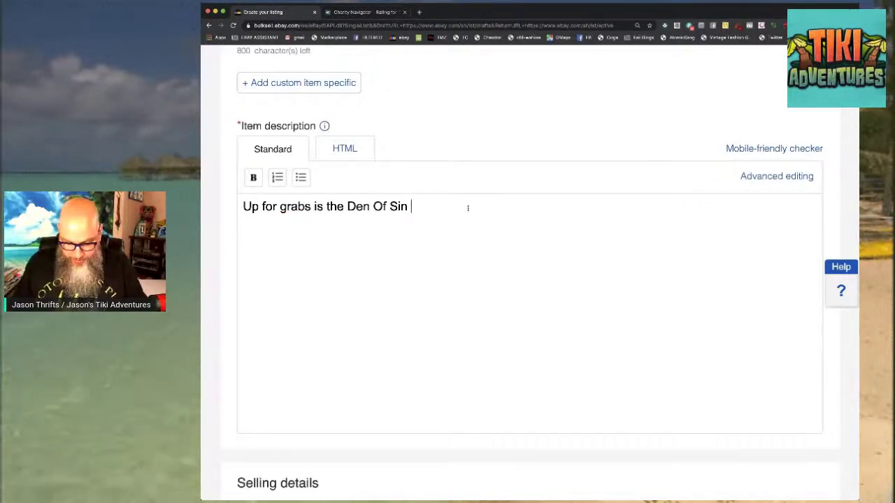
text(ki Mug #1)
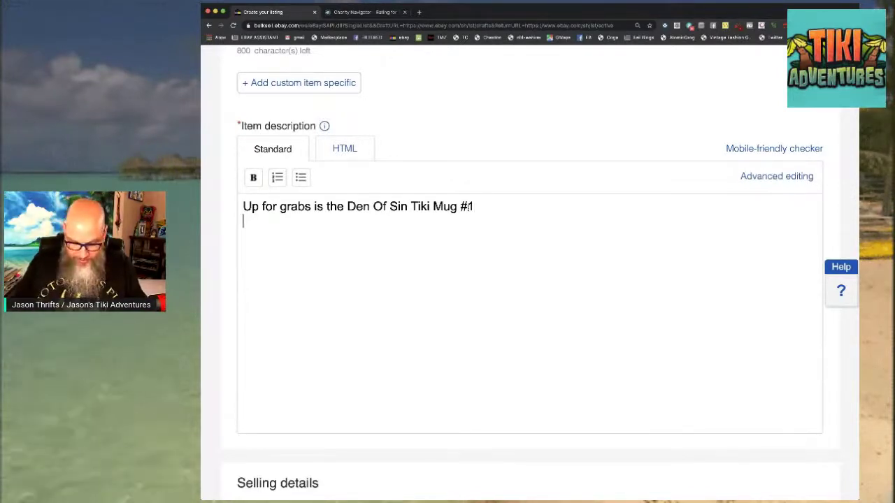
Step: Add a second description line reading "Signed by the deisgner," followed by the designer's name
key(Return)
text(M)
key(BackSpace)
key(BackSpace)
text(Signed by )
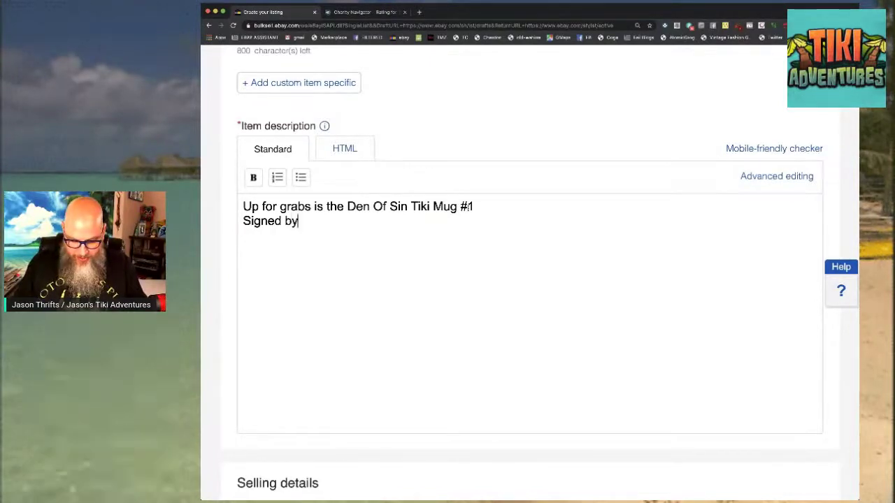
text(the deisg)
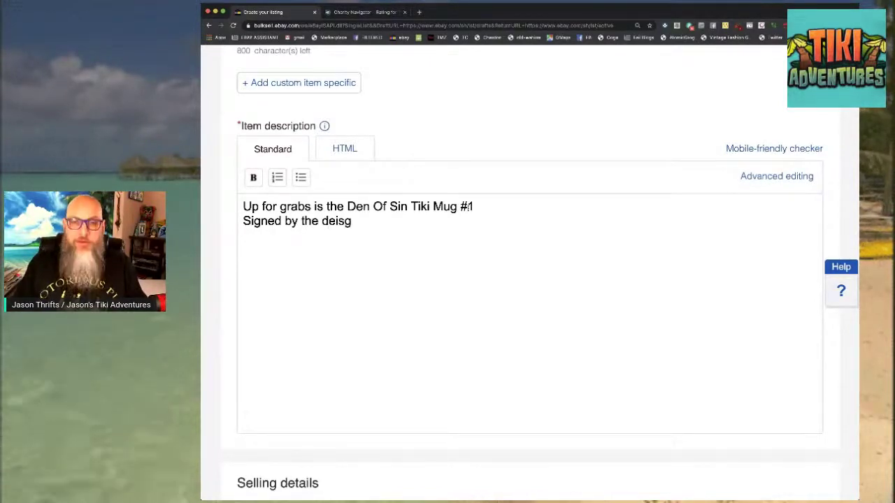
text(ner, Doug horne)
Step: Add a third description line reading "Signe by the make," followed by the maker's name
key(Return)
text(S)
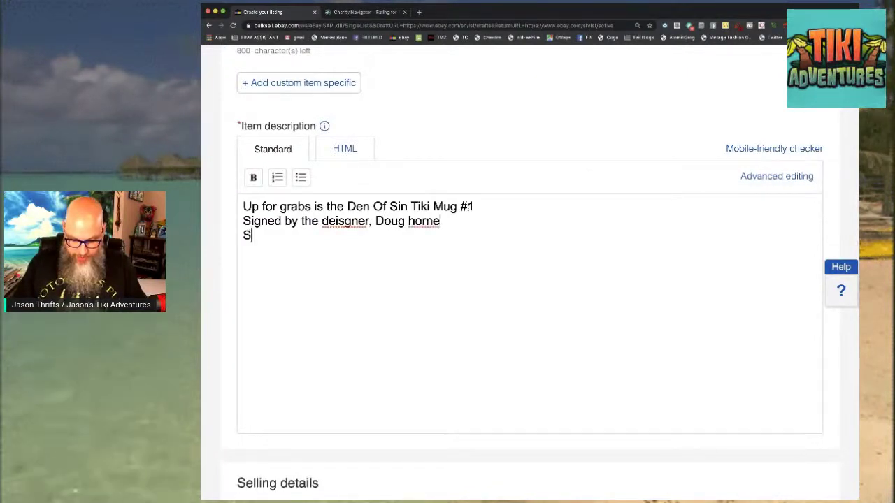
text(igne dby)
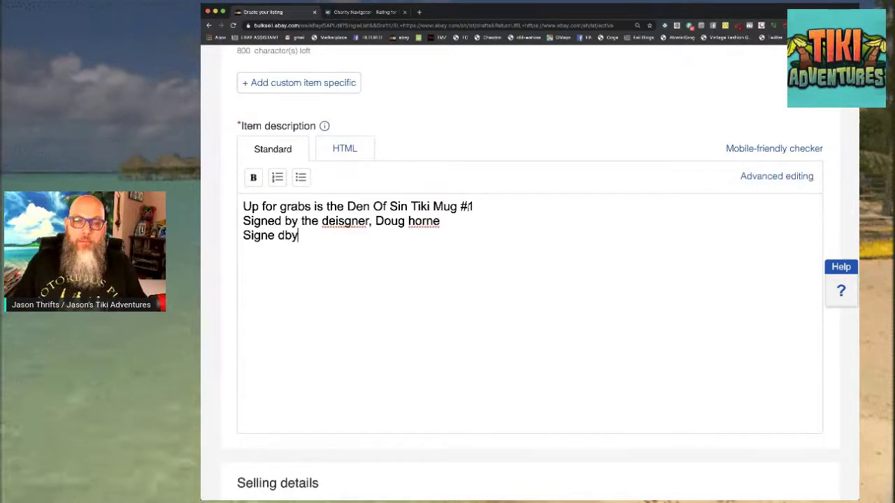
key(BackSpace)
key(BackSpace)
key(BackSpace)
text(by the make, John Mulder)
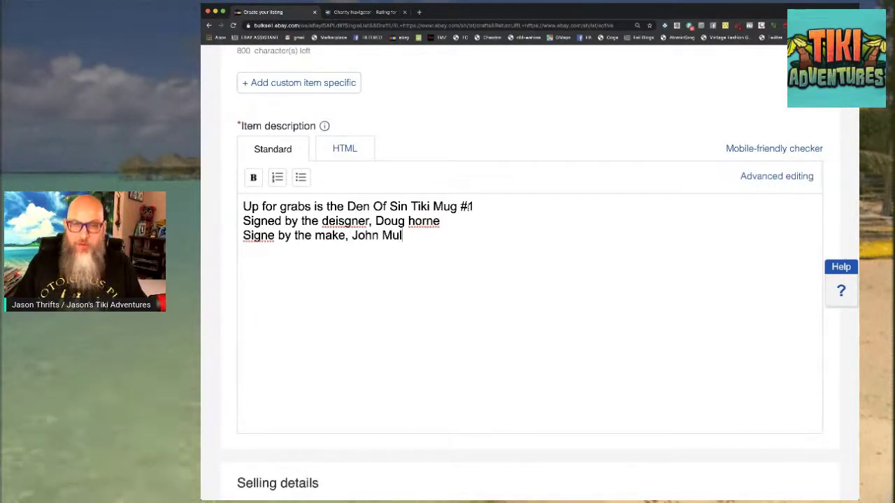
Step: Correct "Signe" to "Signed" and "deisgner" to "designer" in the description, and capitalize the designer's surname
click(277, 234)
text(d)
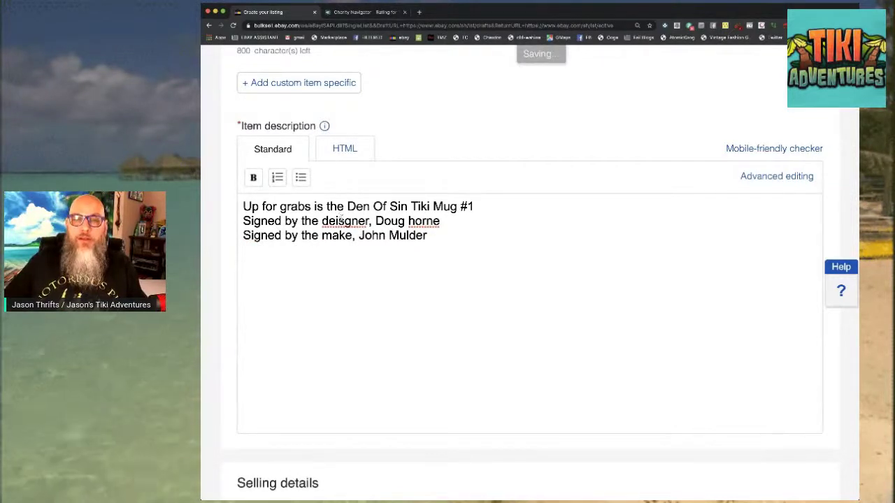
double_click(342, 221)
text(designer)
click(414, 221)
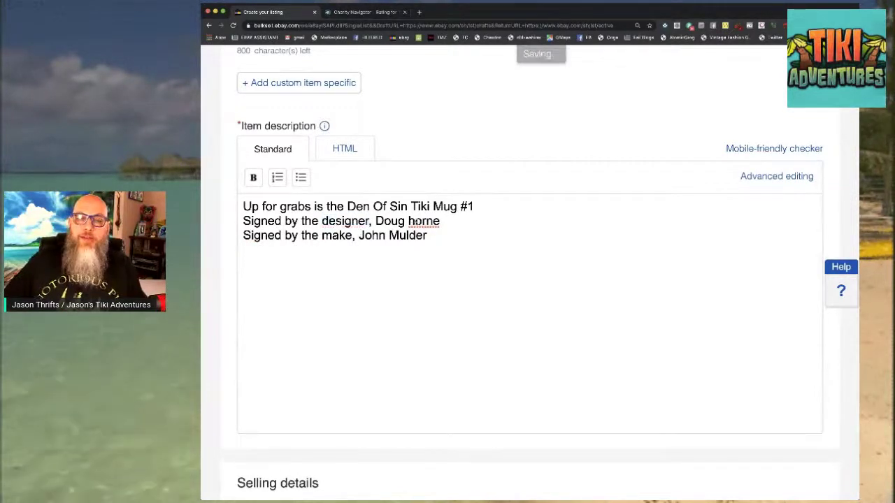
key(BackSpace)
text(H)
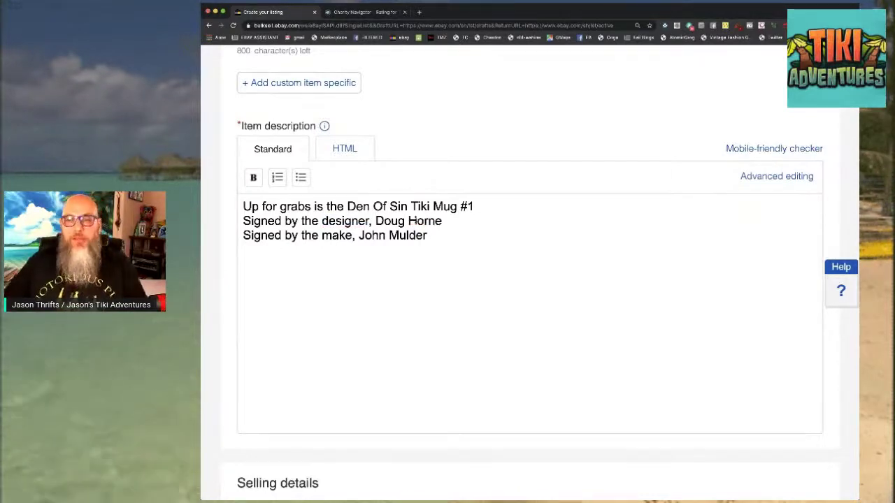
Step: Set the selling format to Auction-style with a 10 days duration and a starting price of $.99
scroll(457, 239, down, 2)
scroll(456, 240, down, 4)
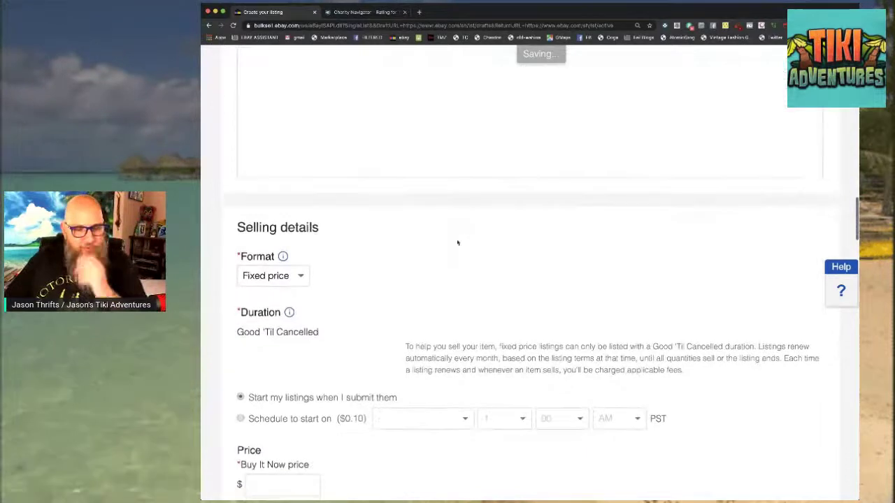
scroll(457, 242, down, 2)
scroll(458, 243, down, 2)
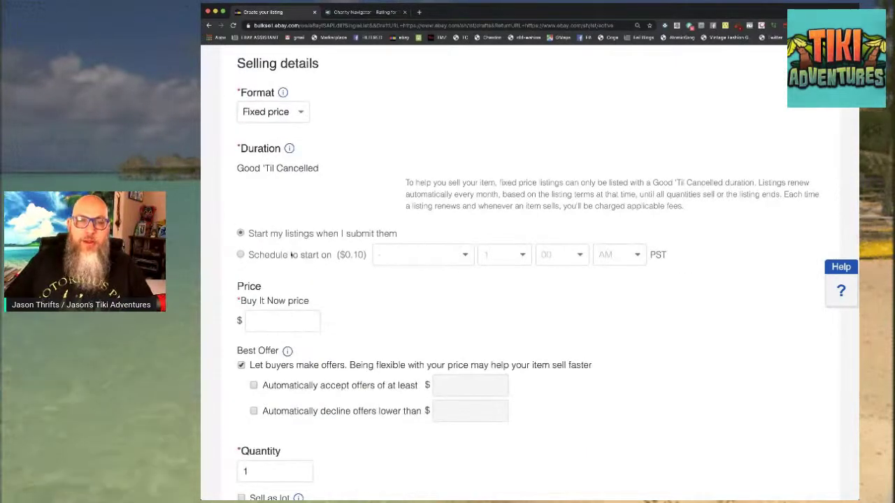
click(267, 116)
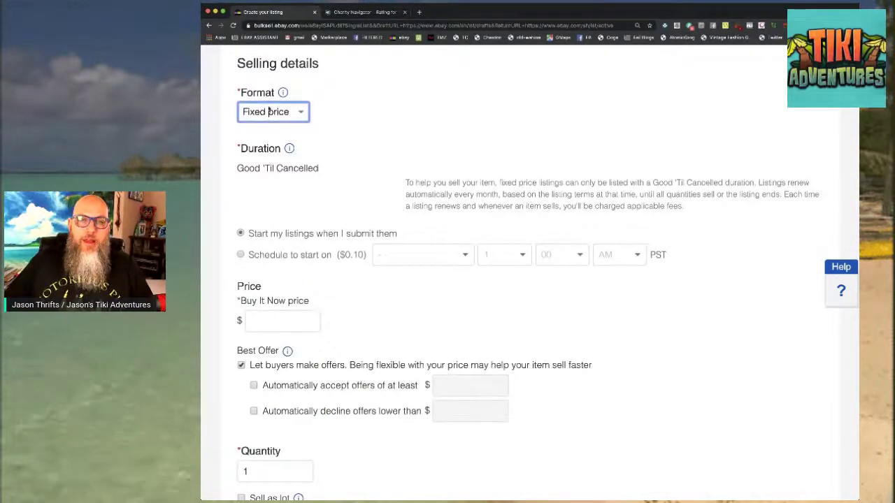
click(268, 99)
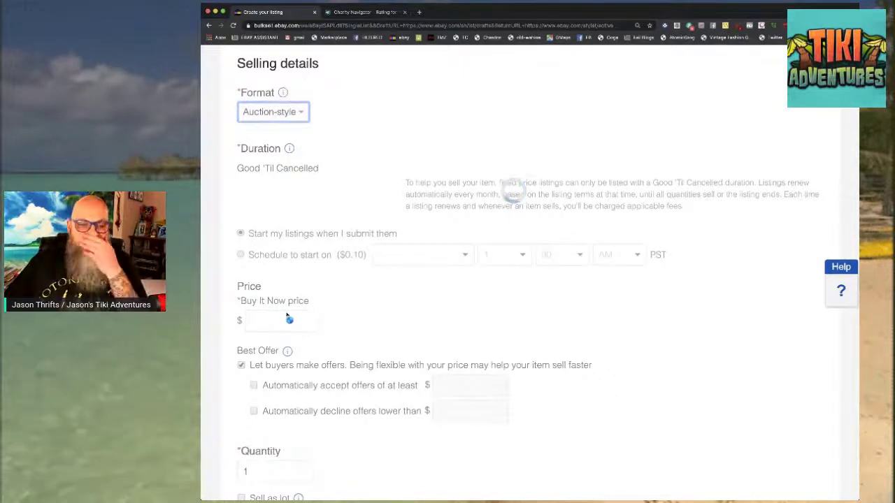
click(287, 183)
click(282, 204)
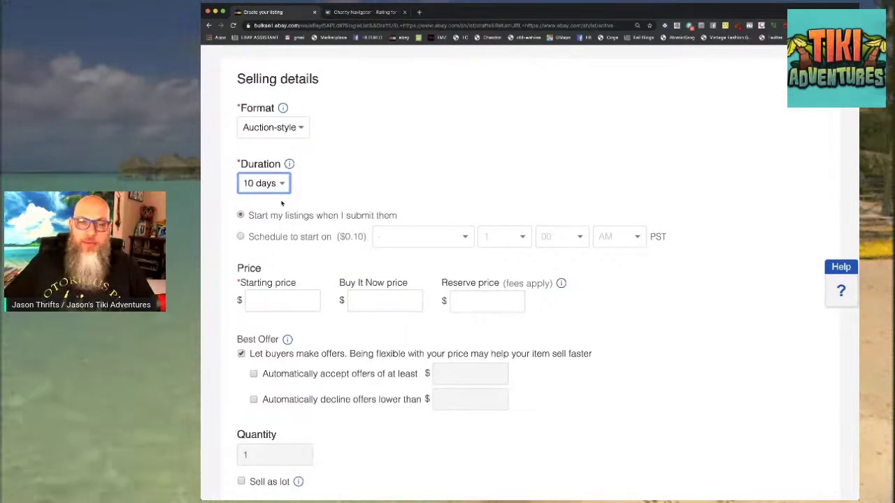
click(275, 299)
text(.99)
Step: Enable donating a percentage of the sale to charity and set the donation percentage to 60%
scroll(426, 405, down, 5)
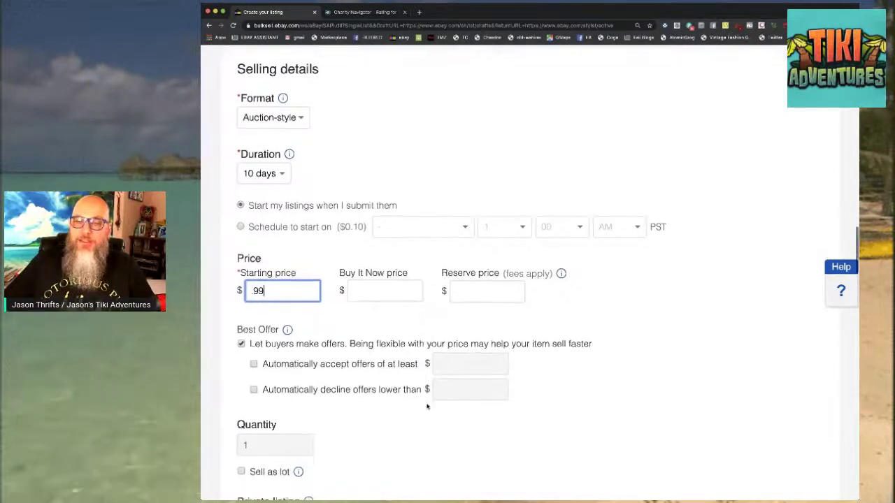
scroll(427, 405, down, 2)
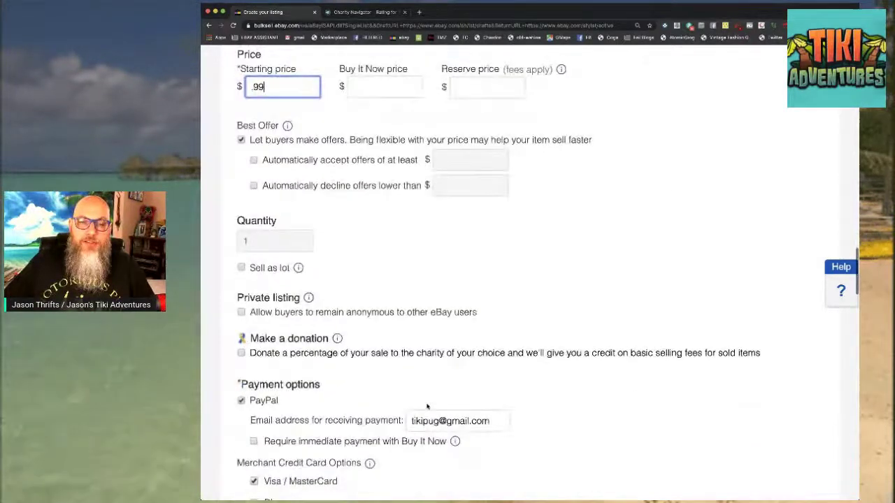
click(241, 353)
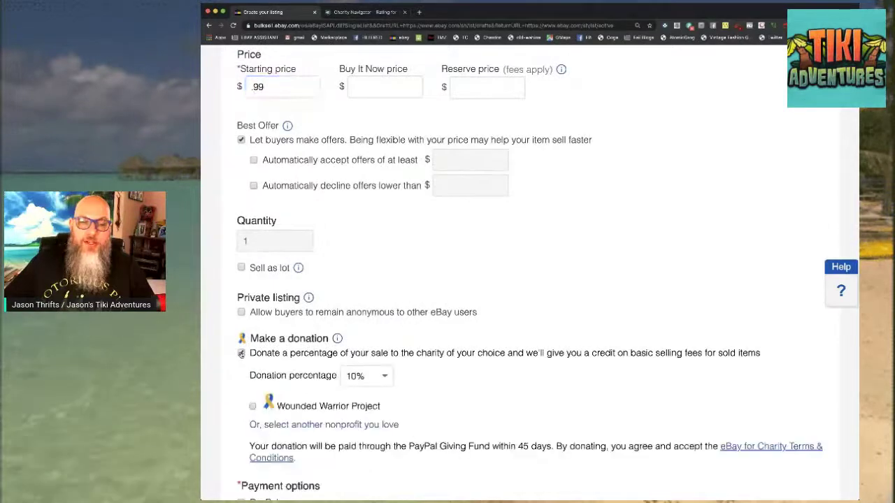
scroll(435, 352, down, 2)
scroll(436, 351, down, 1)
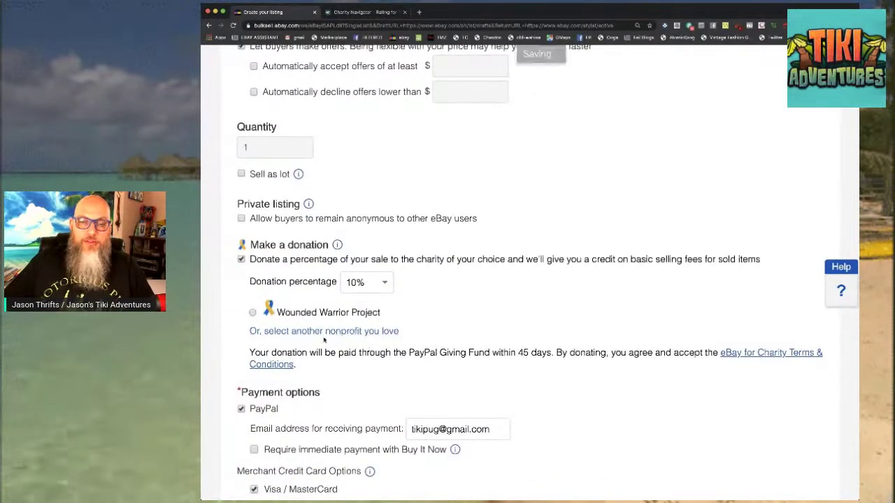
click(384, 282)
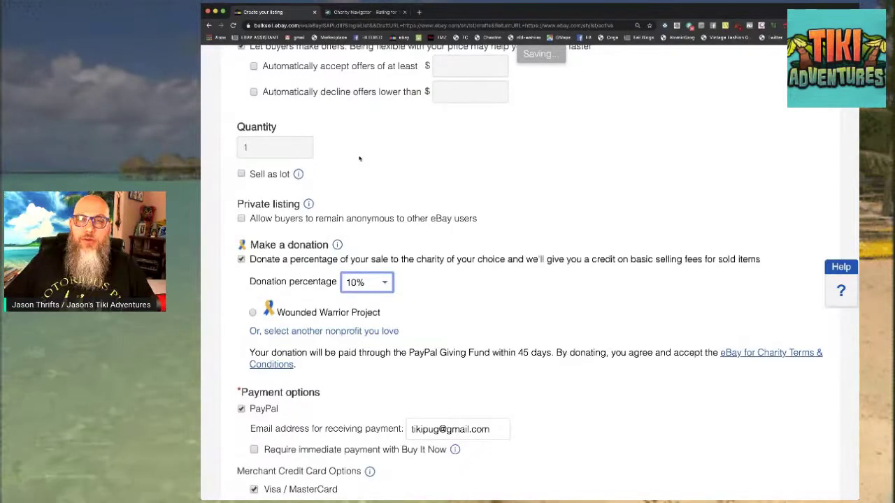
key(6)
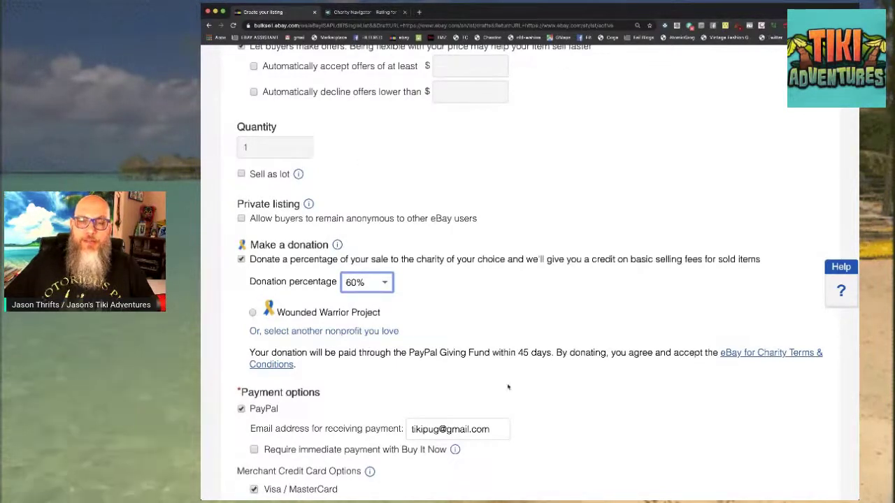
Step: Open the nonprofit selection to choose a charity other than Wounded Warrior Project for the donation
click(323, 331)
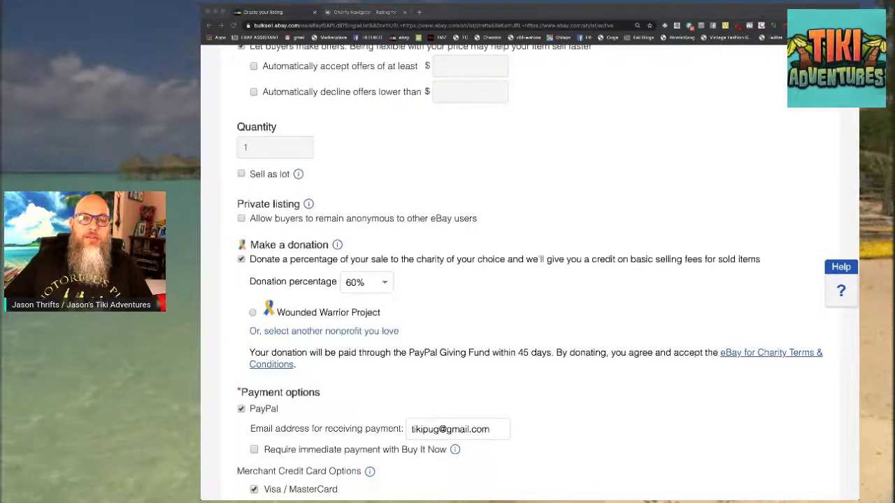
Step: Set domestic shipping to free USPS Priority Mail (1 to 3 business days) and remove the second shipping service
scroll(511, 242, down, 4)
scroll(511, 241, down, 8)
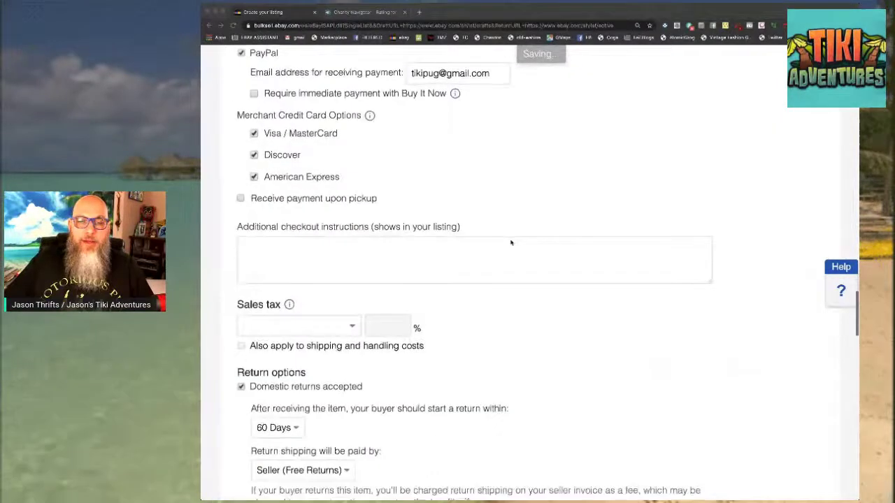
scroll(511, 242, down, 3)
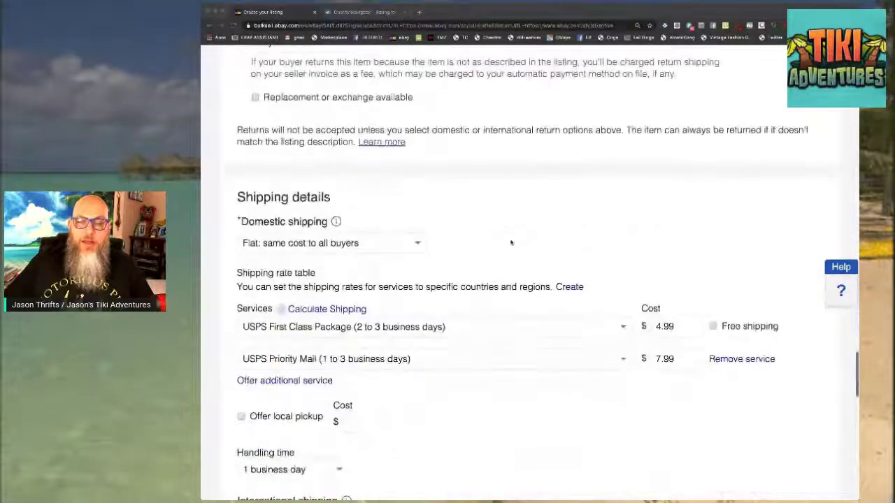
click(713, 327)
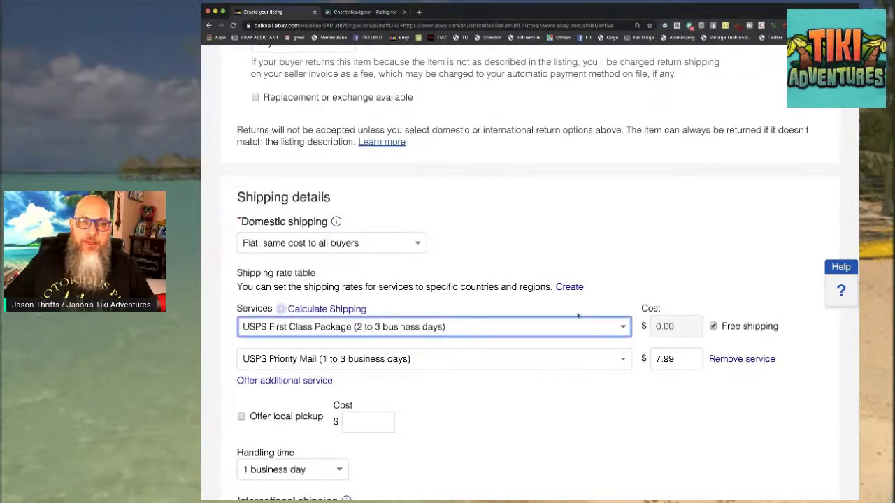
key(Down)
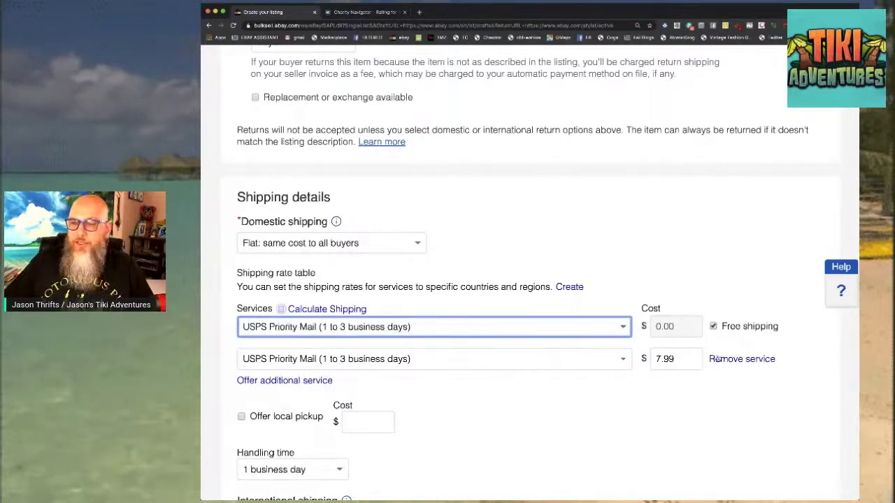
click(727, 358)
Step: Set the international shipping costs to $19.99 for Canada and $29.99 for Worldwide
scroll(566, 398, down, 5)
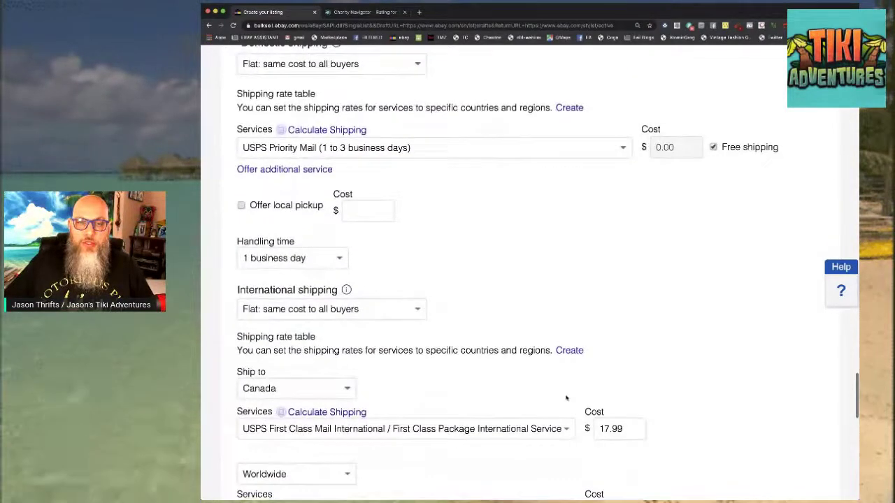
scroll(566, 397, down, 1)
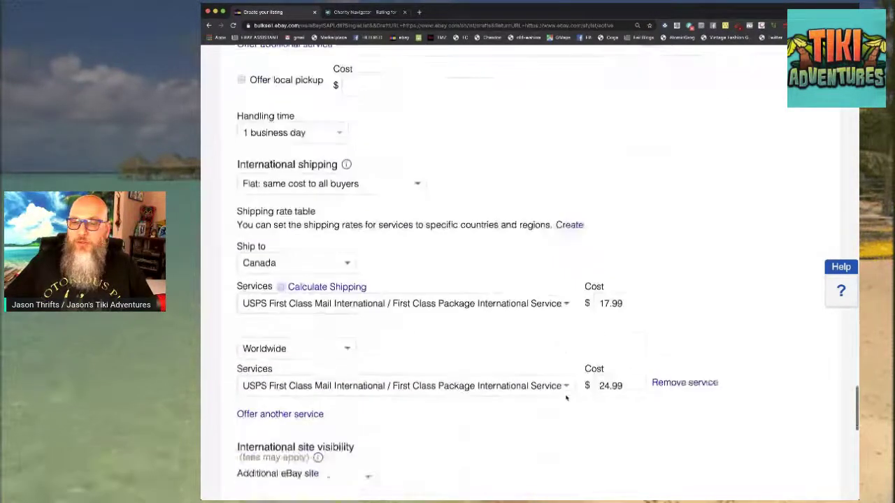
click(593, 300)
key(BackSpace)
text(9)
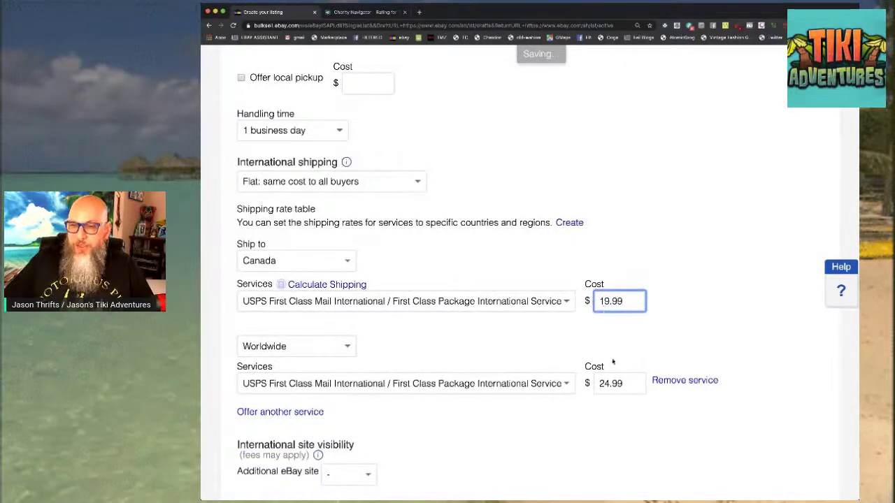
click(604, 383)
key(BackSpace)
text(9)
click(665, 288)
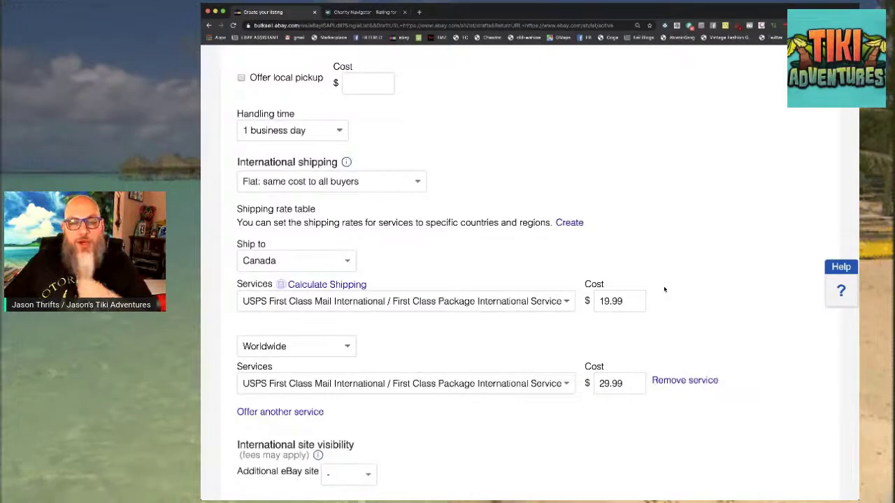
Step: Paste the copied Den Of Sin #1 video embed code above the text in the HTML item description and check it in the standard view
scroll(664, 289, up, 5)
scroll(664, 289, up, 20)
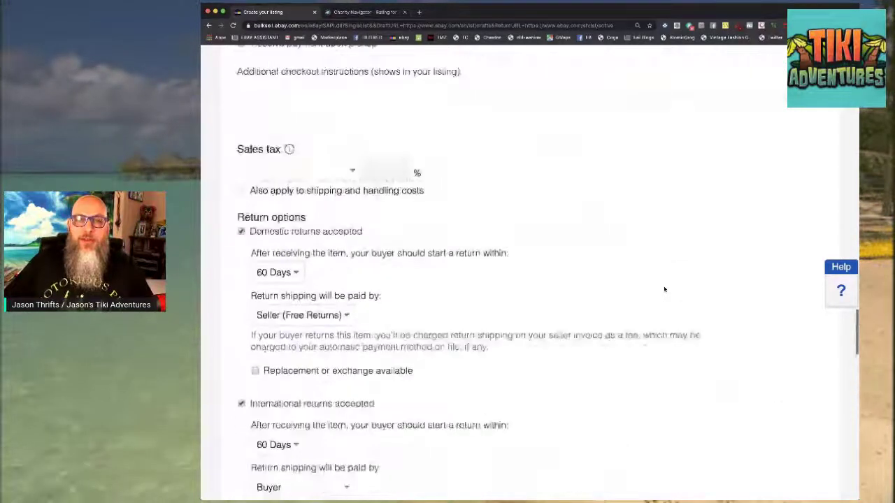
scroll(664, 286, up, 1)
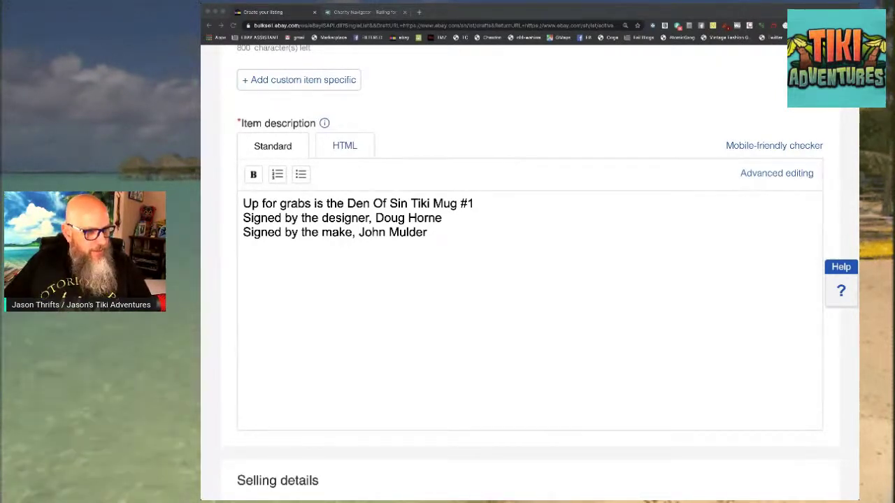
click(344, 145)
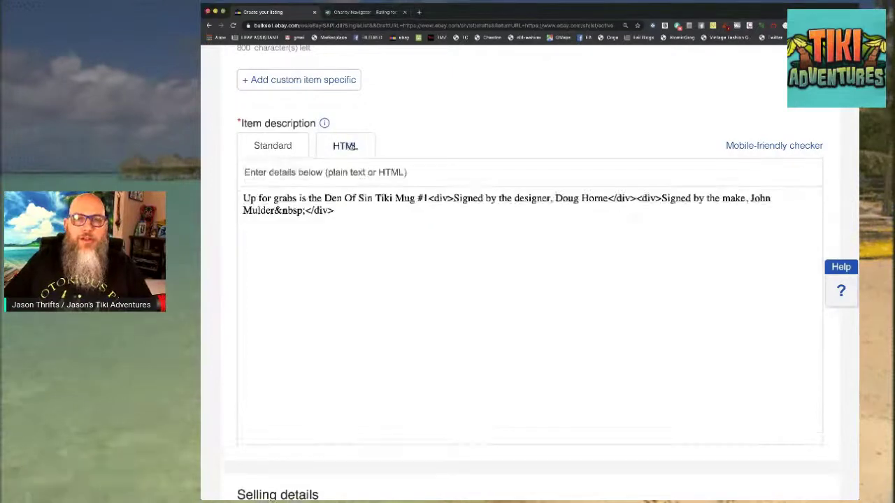
click(243, 195)
key(Return)
key(Up)
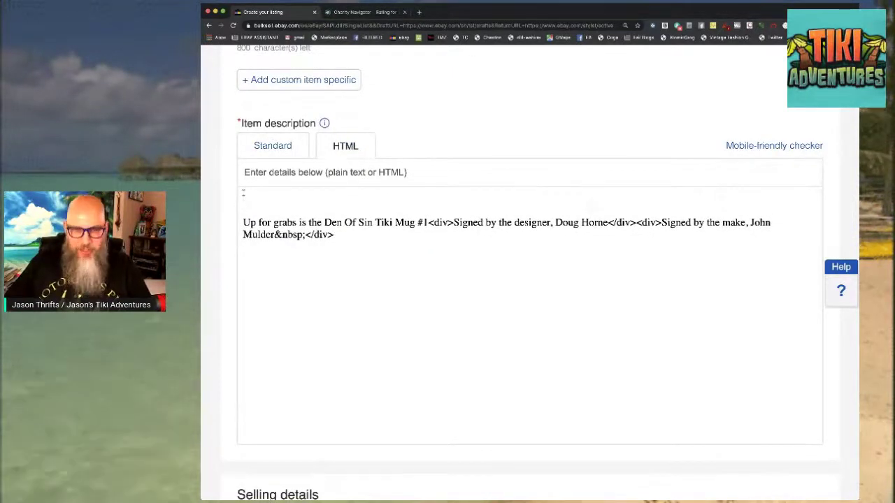
key(super+v)
click(272, 147)
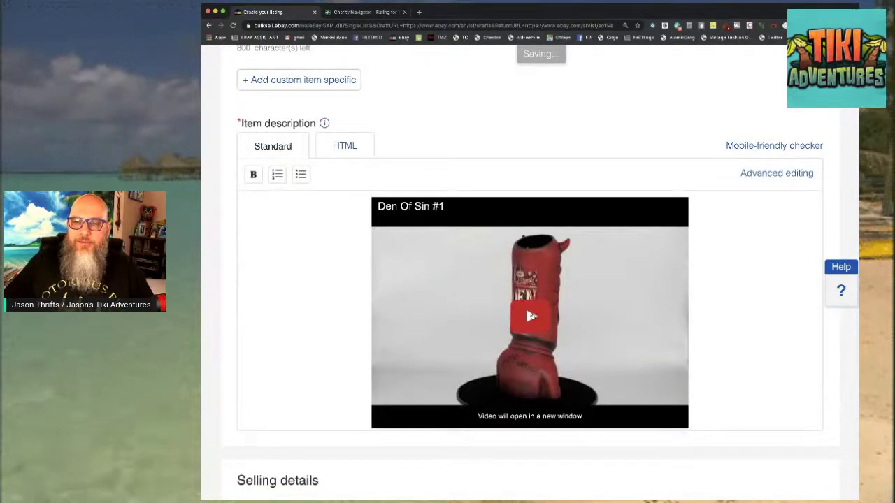
scroll(633, 293, down, 4)
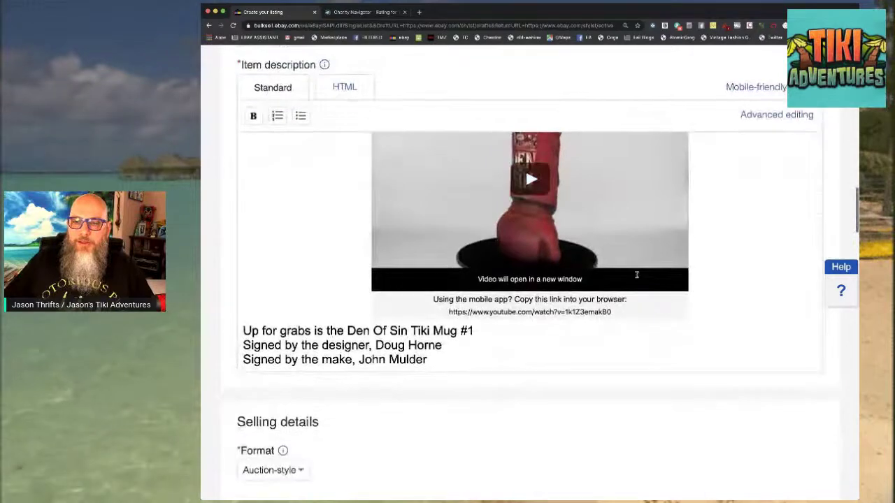
scroll(636, 276, down, 2)
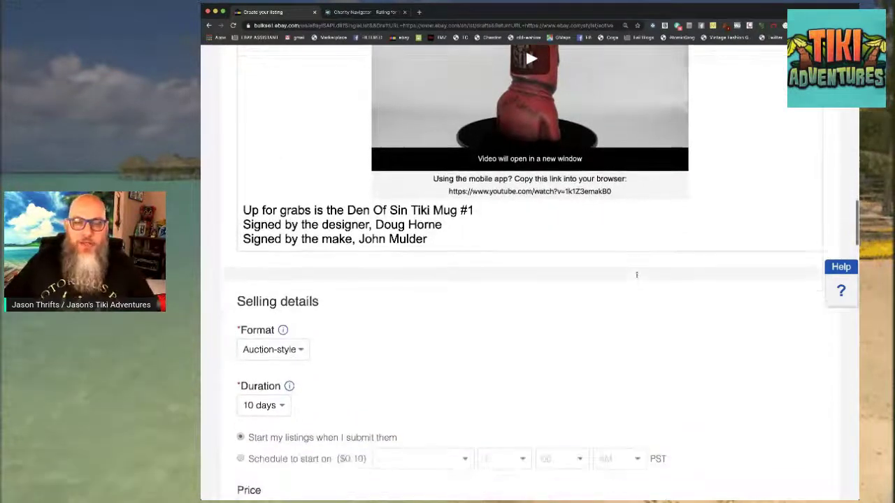
Step: Look over the completed listing form and publish the tiki mug listing
scroll(636, 277, up, 15)
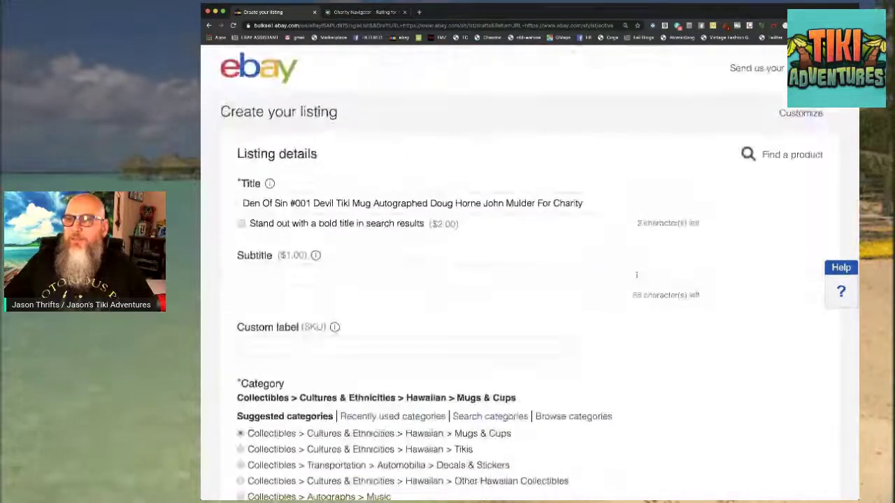
scroll(636, 275, down, 6)
scroll(636, 275, down, 20)
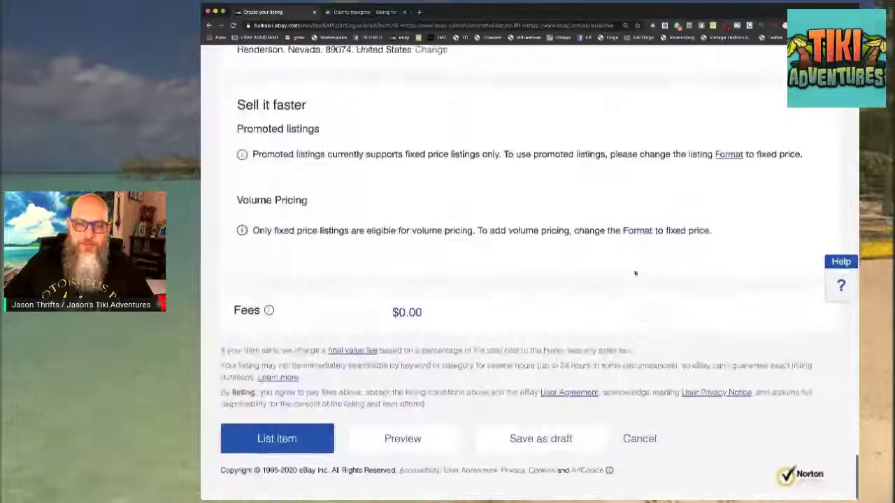
click(279, 455)
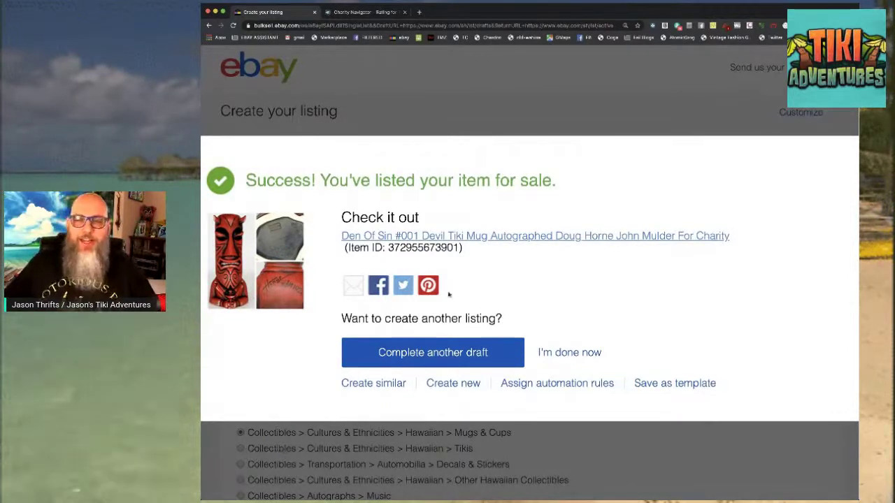
Step: Open the published tiki mug listing, enlarge the page and examine its photos, bid, shipping and return details
click(482, 236)
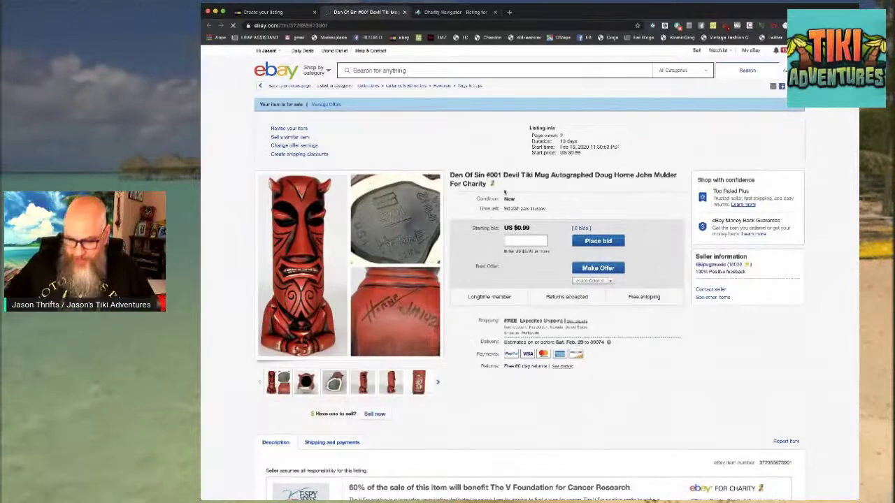
key(super+equal)
key(super+equal)
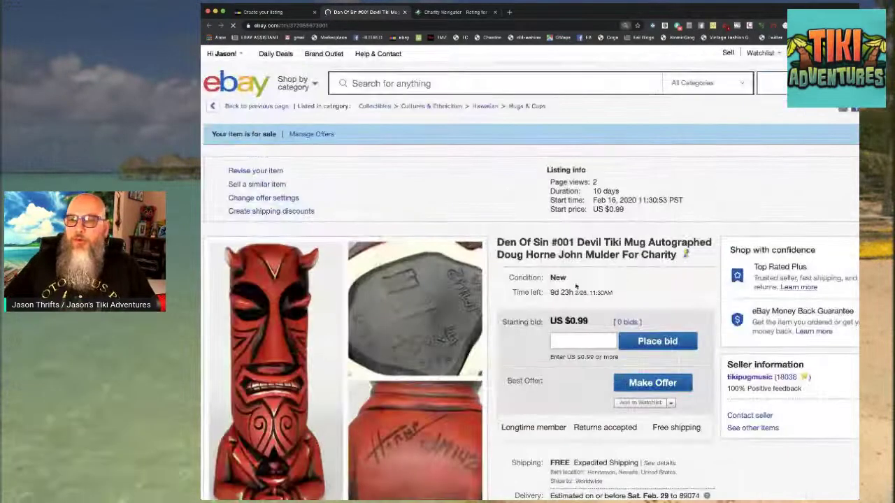
scroll(531, 314, down, 3)
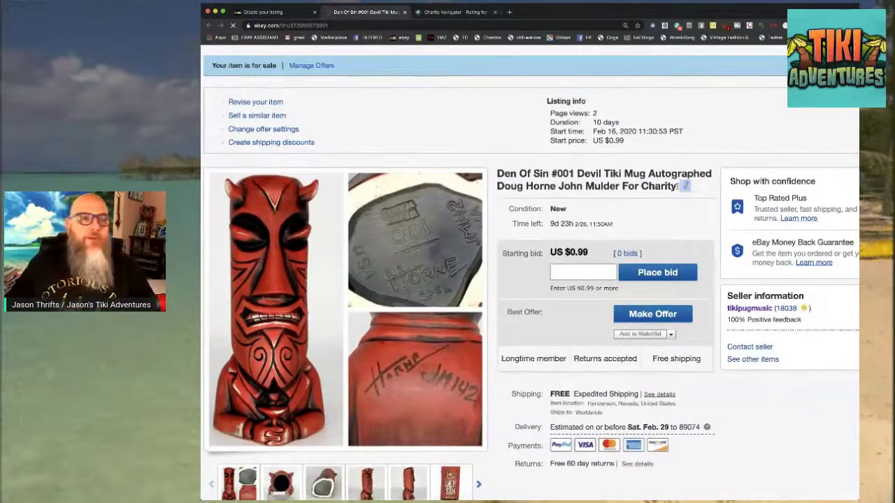
scroll(681, 187, down, 3)
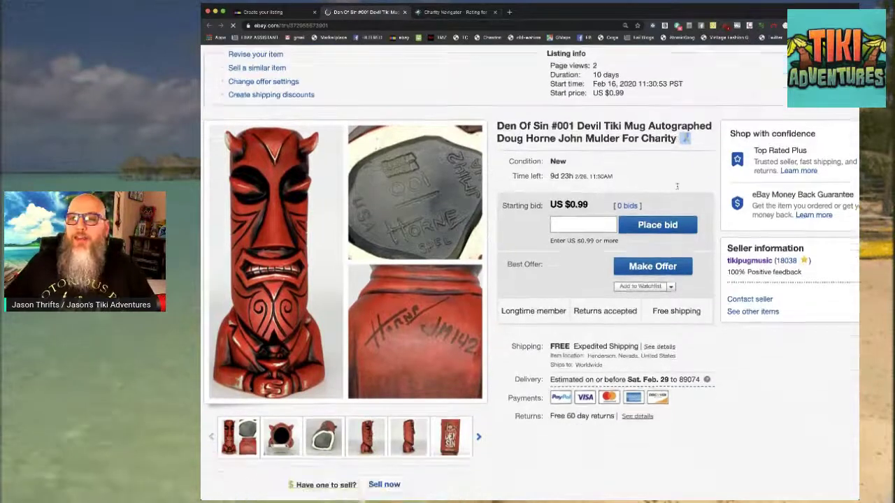
scroll(677, 190, down, 1)
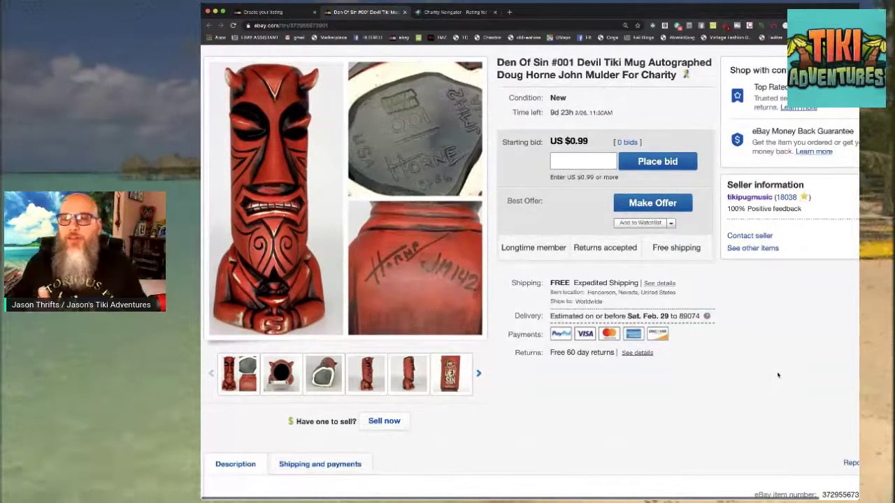